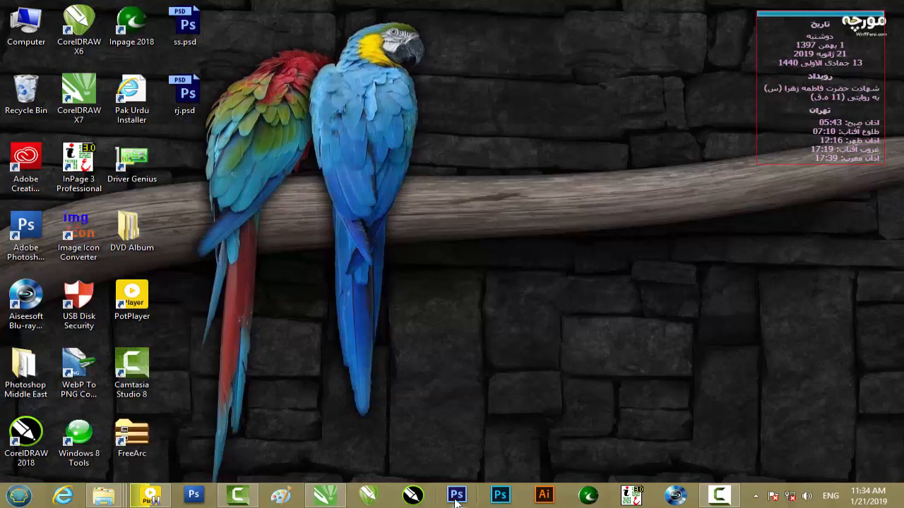
Launch Photoshop and open rj.psd from the desktop.
click(457, 496)
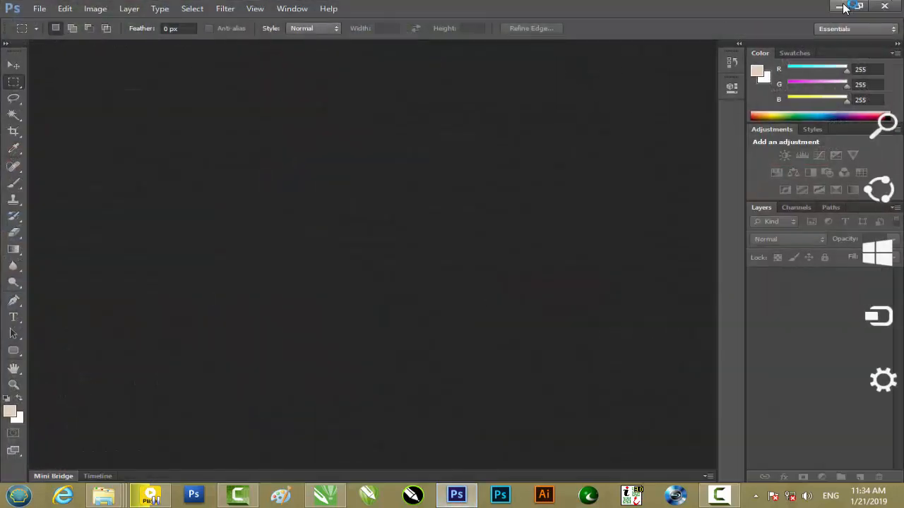
click(843, 6)
drag(201, 96, 416, 233)
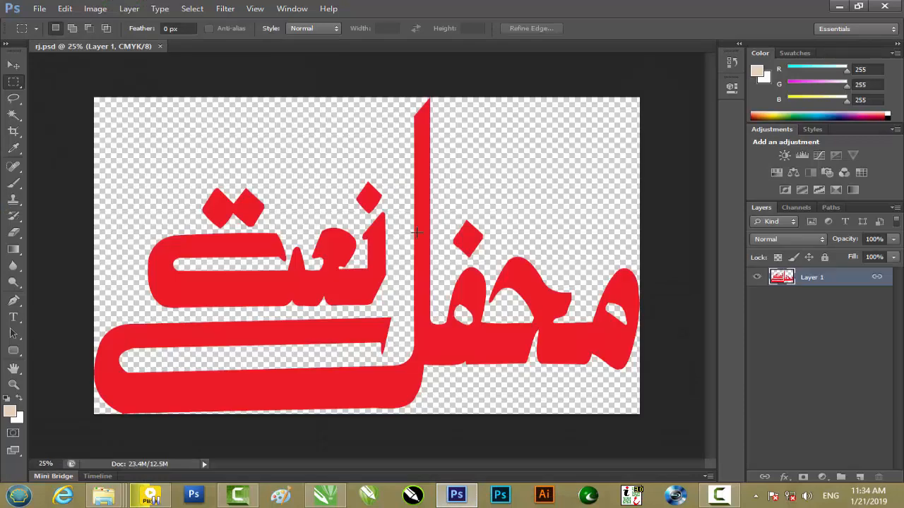
click(129, 10)
mouse_move(238, 79)
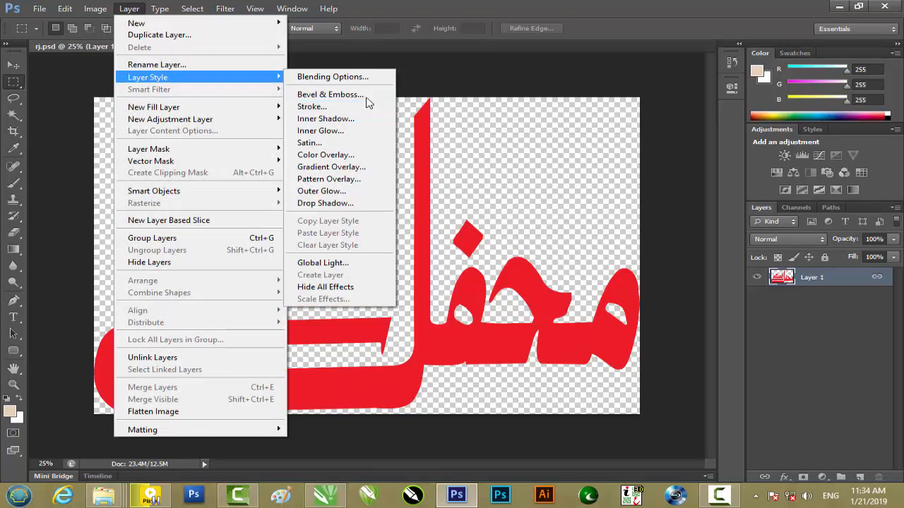
click(437, 48)
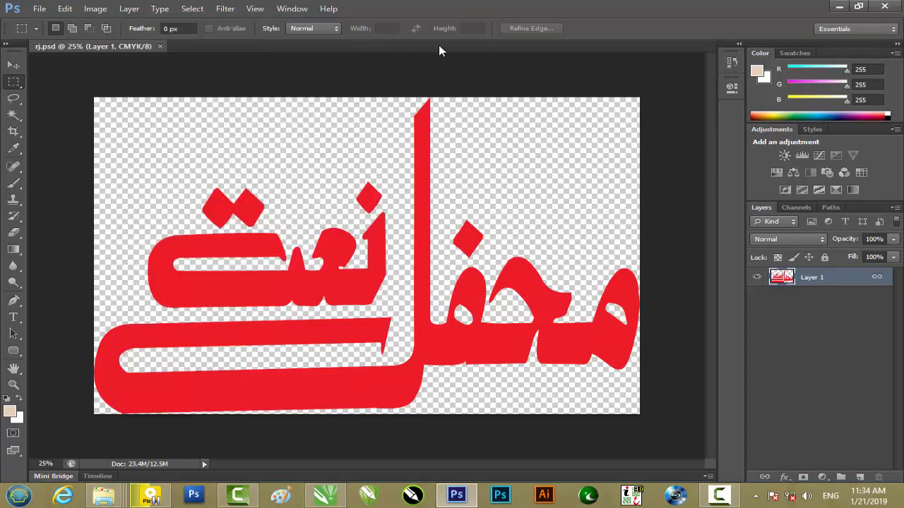
Add Bevel & Emboss to Layer 1 with direction Down, depth 337%, size 24 px and soften 4 px.
double_click(835, 286)
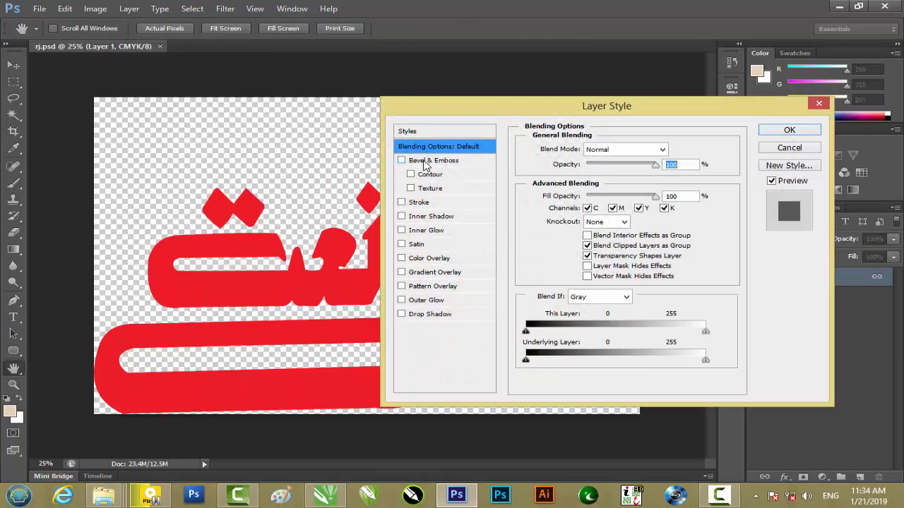
click(427, 161)
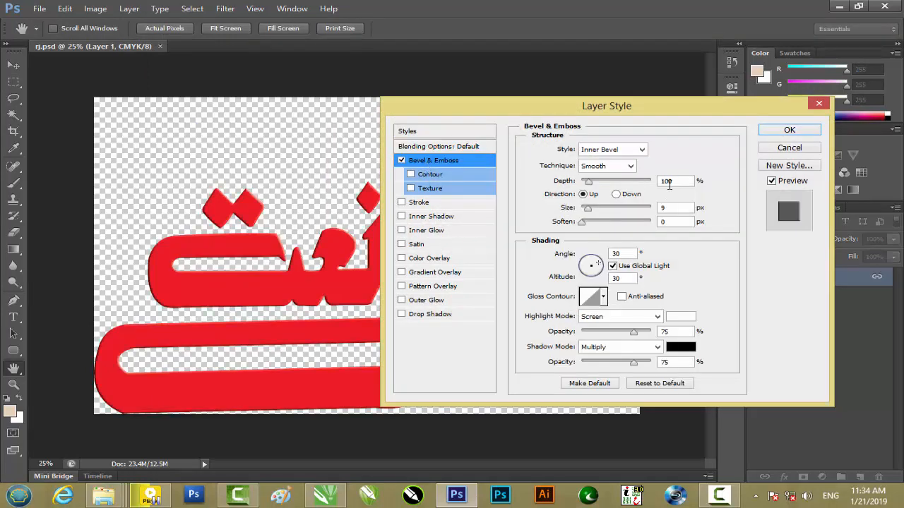
click(617, 194)
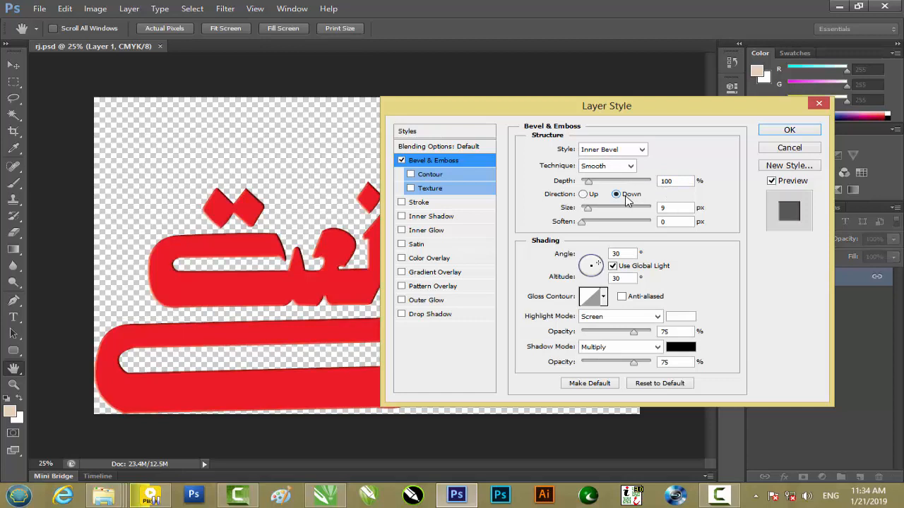
drag(676, 182, 657, 183)
text(337)
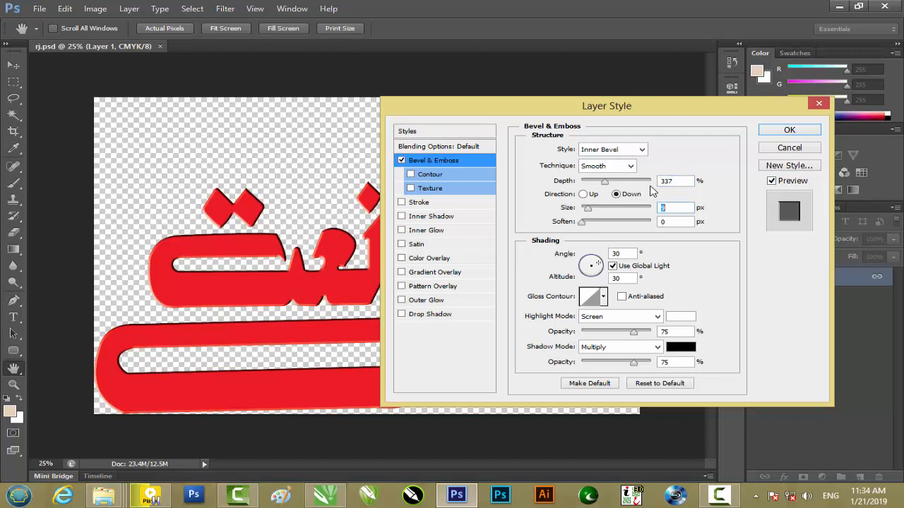
text(24)
key(Tab)
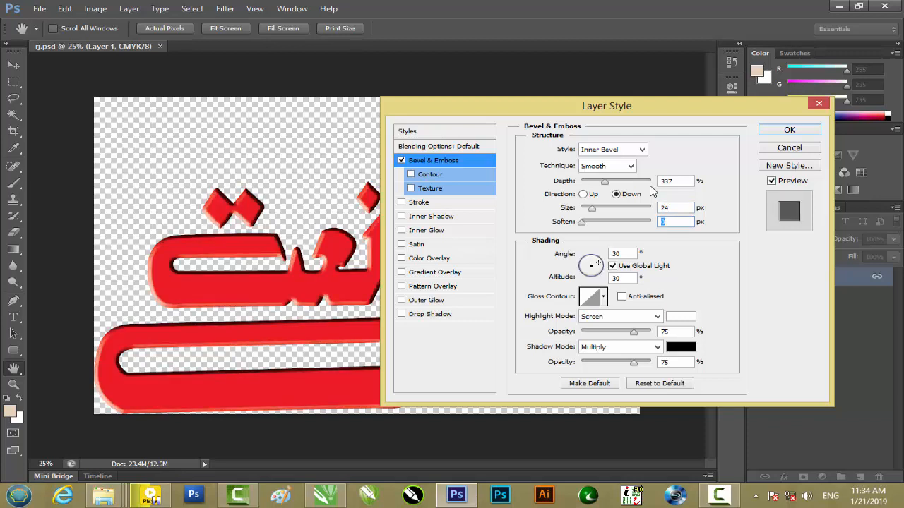
text(4)
key(Tab)
Set the bevel's shading angle to -164° and its highlight opacity to 93%.
text(16)
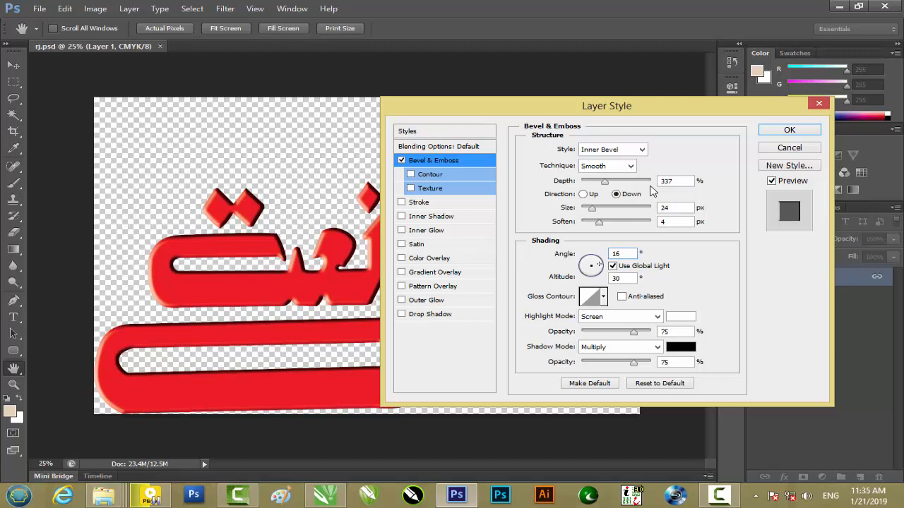
text(4)
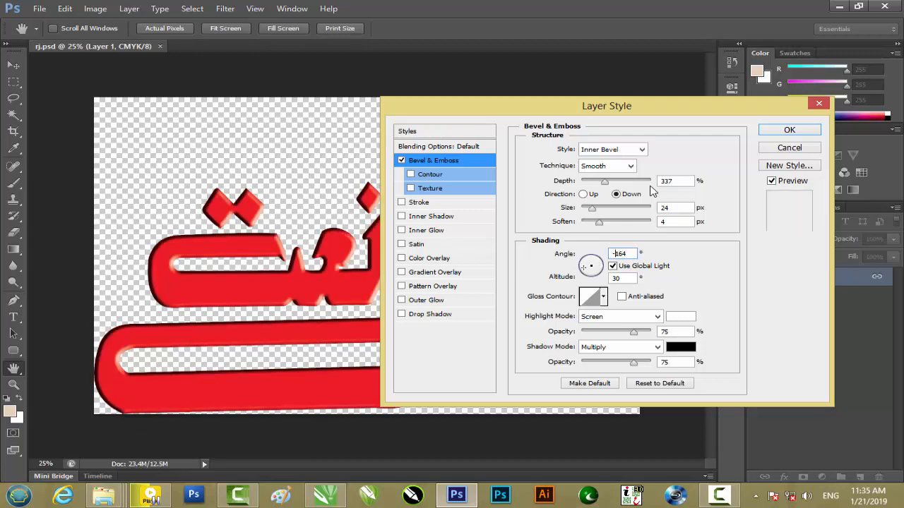
text(-)
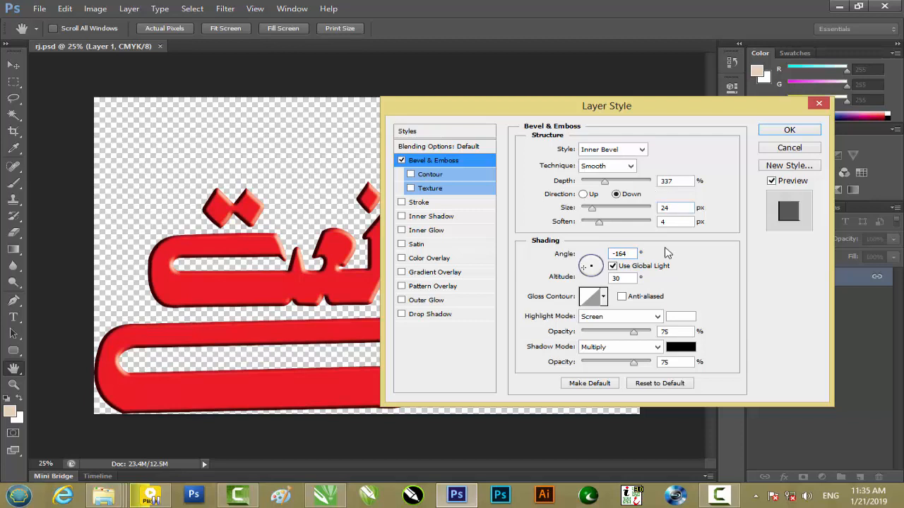
drag(634, 333, 645, 329)
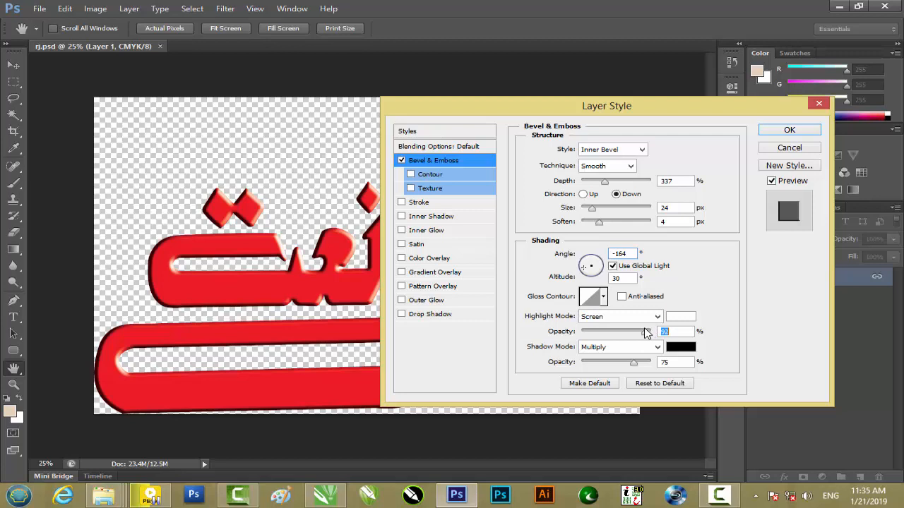
Sample the lettering's red for the bevel shadow colour and darken it to ac262b.
click(679, 349)
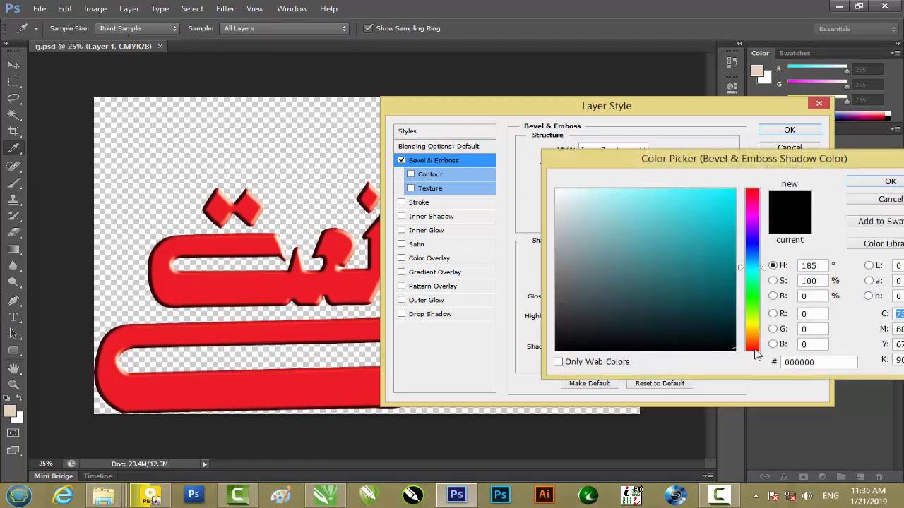
click(273, 283)
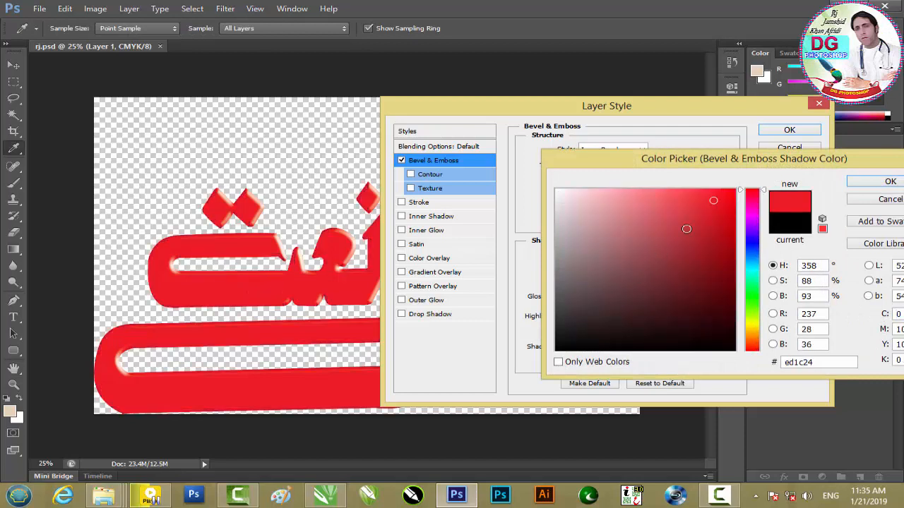
drag(714, 203, 695, 241)
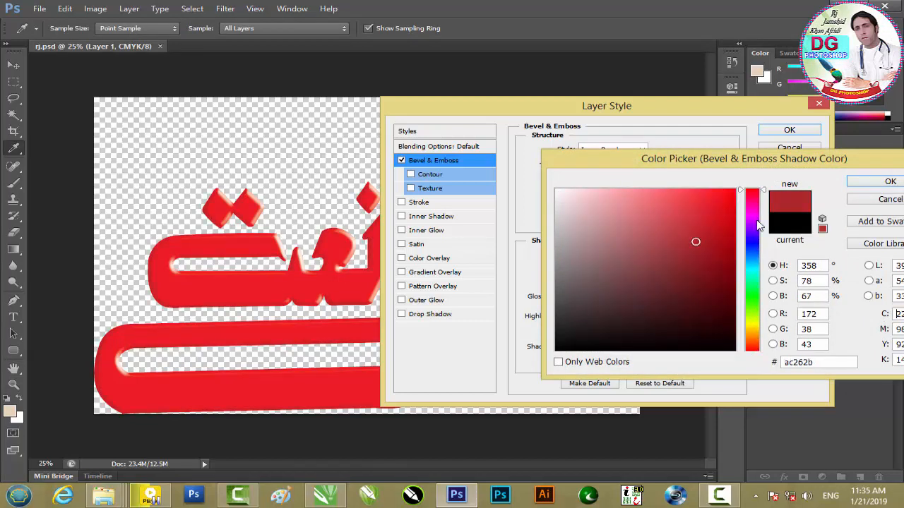
click(876, 182)
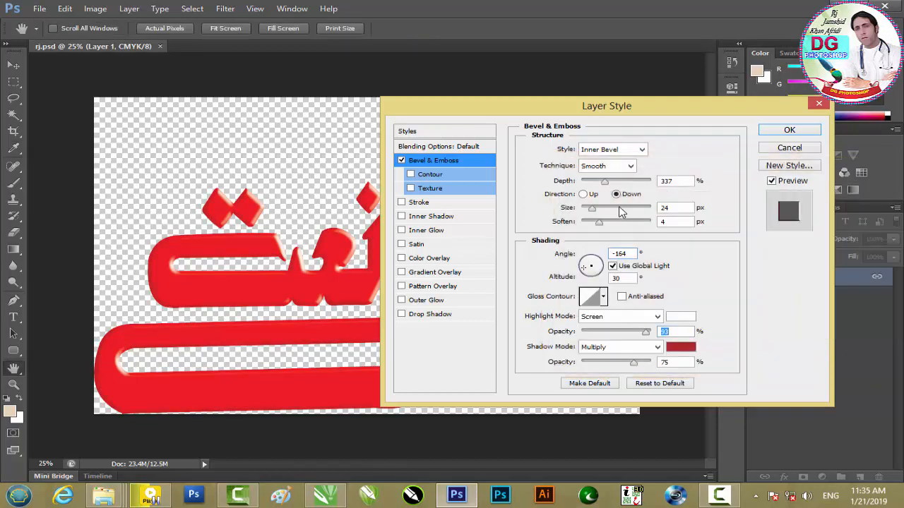
Redirect the bevel light to an angle of about 63° and altitude of about 5°, and apply the layer style.
click(613, 266)
drag(584, 273, 598, 257)
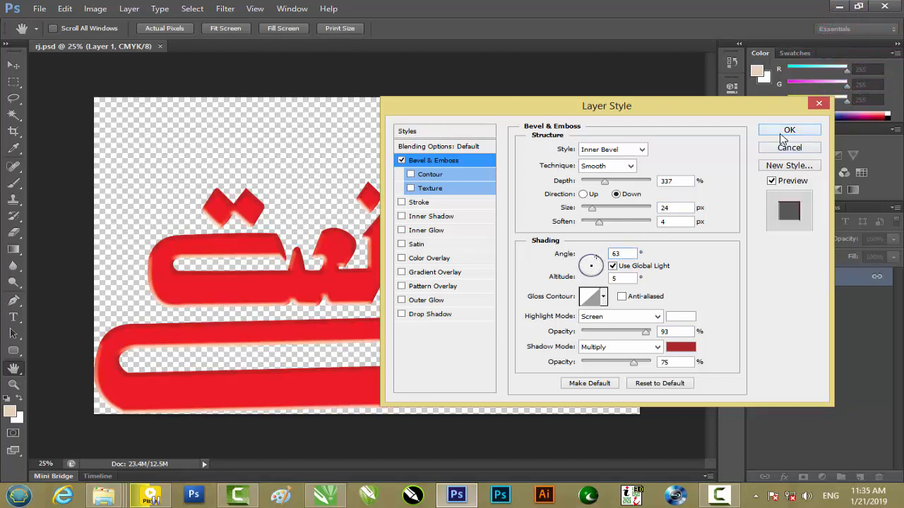
click(785, 133)
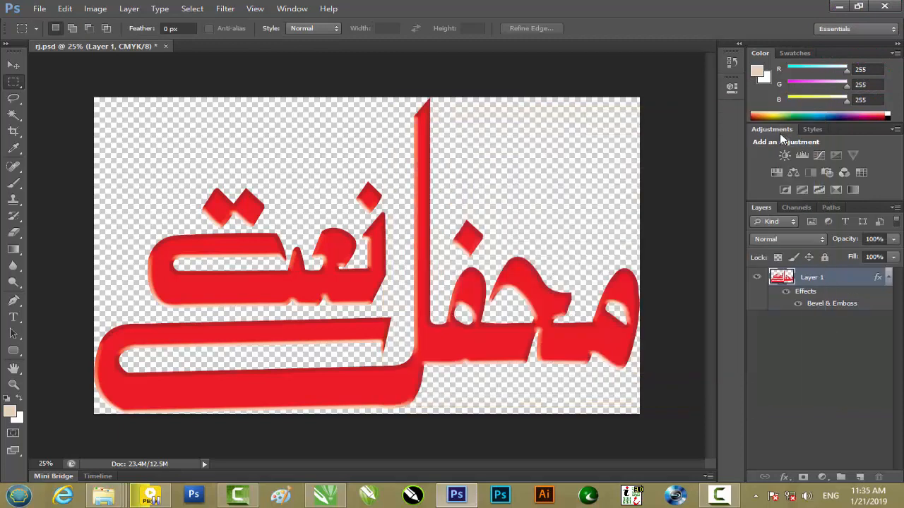
Convert Layer 1's Bevel & Emboss effect into separate layers.
right_click(814, 308)
click(826, 266)
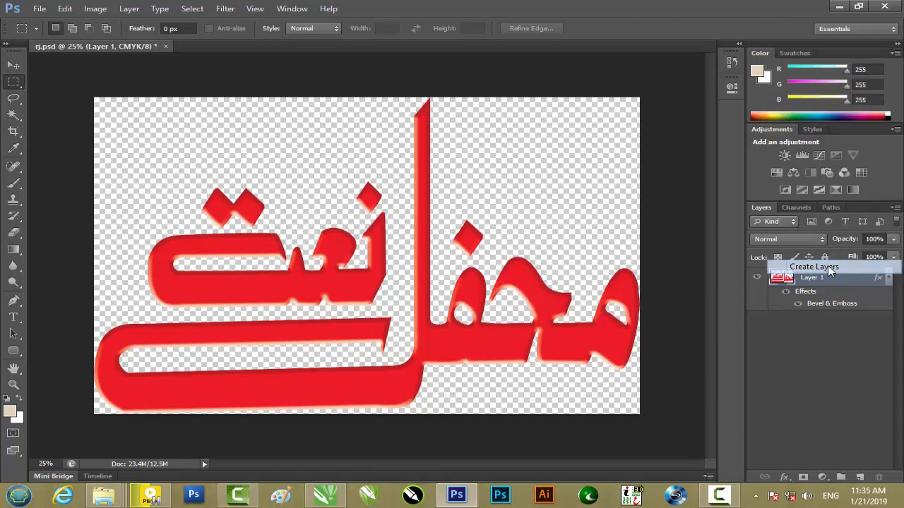
Examine what Layer 1 and the two Inner Bevel layers each contribute by toggling their visibility.
click(757, 314)
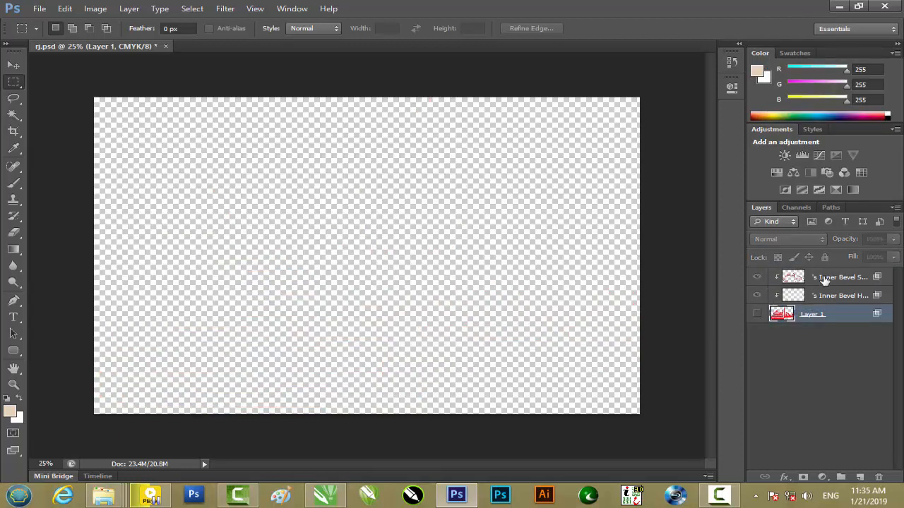
click(793, 278)
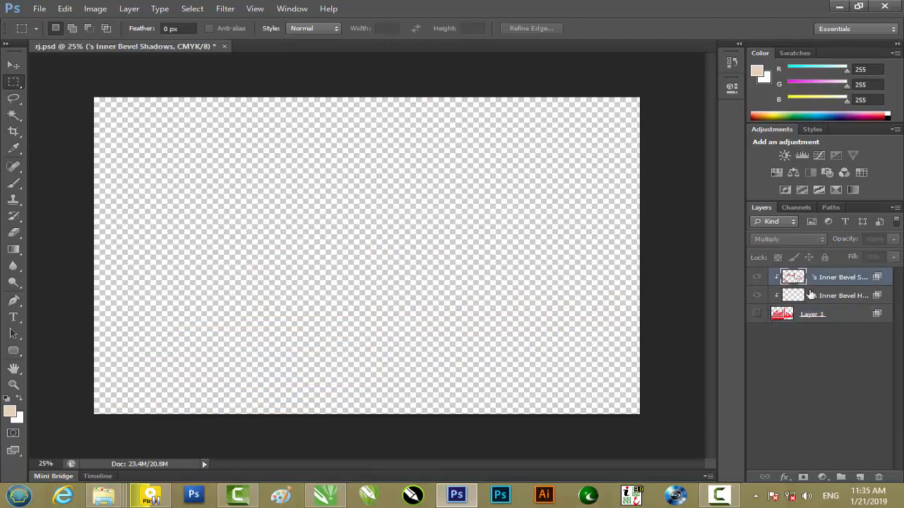
click(757, 312)
click(757, 277)
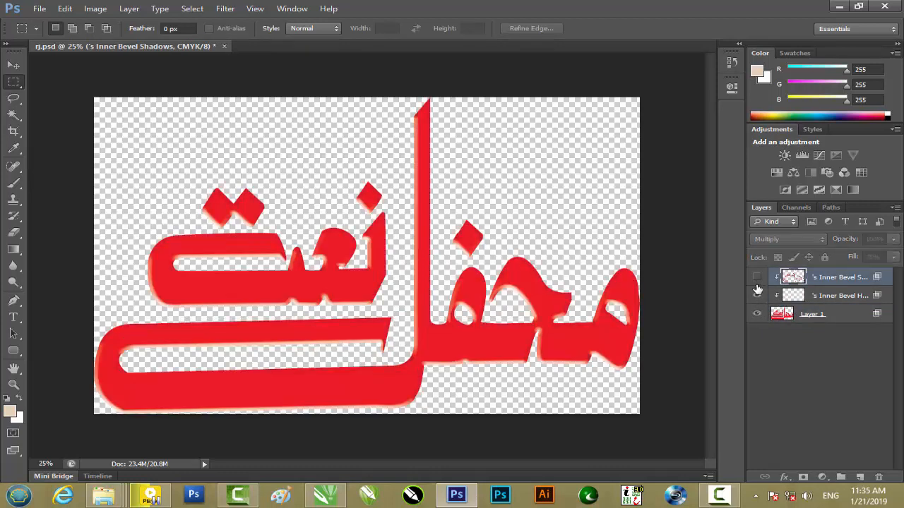
click(757, 295)
click(758, 314)
click(757, 295)
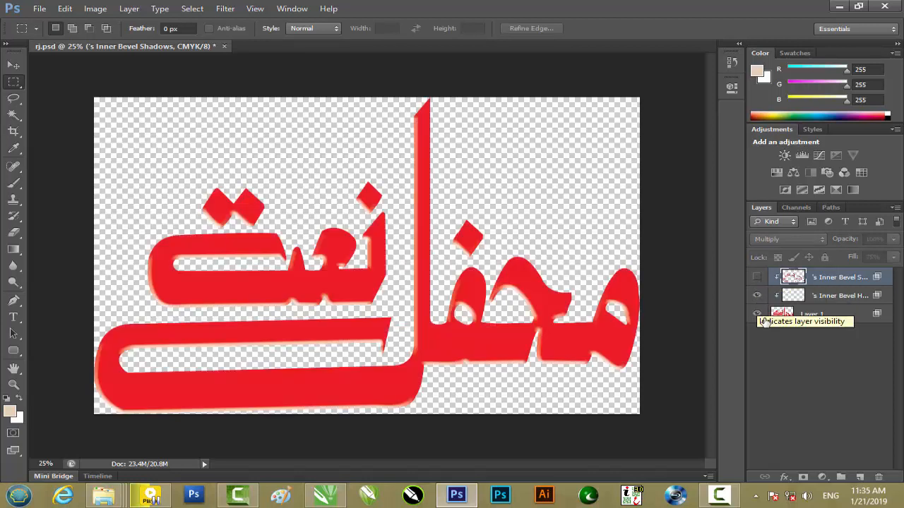
click(757, 313)
click(757, 276)
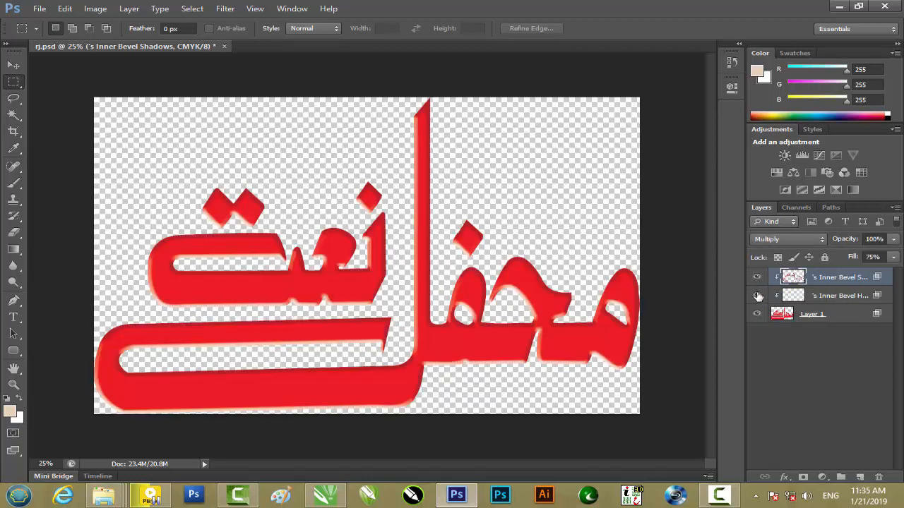
Hide the red lettering's Layer 1 and delete it, keeping the two Inner Bevel layers.
click(759, 315)
click(836, 317)
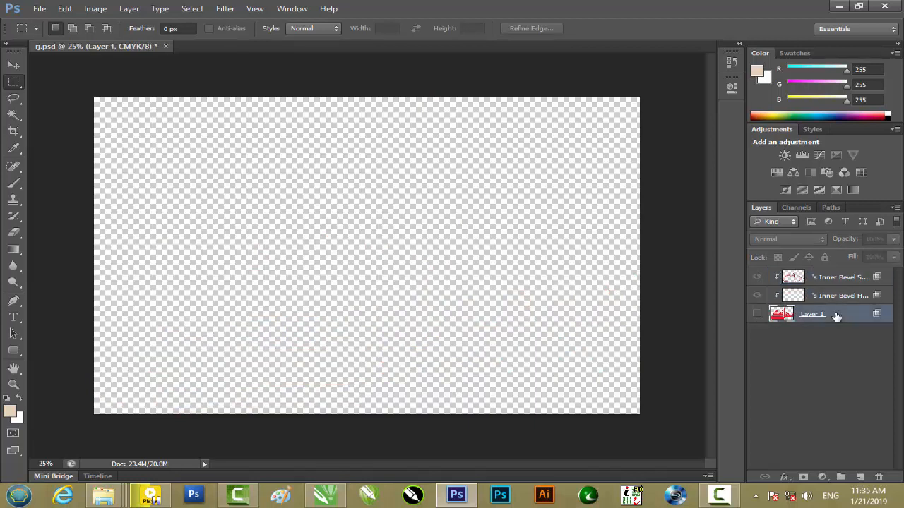
key(Delete)
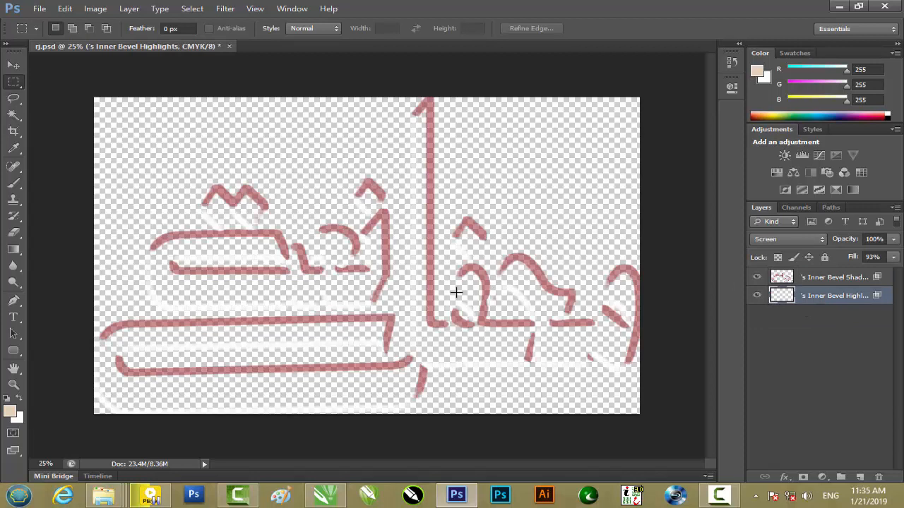
Merge the Inner Bevel Shadows and Inner Bevel Highlights layers into one and save rj.psd.
shift+click(827, 277)
right_click(828, 283)
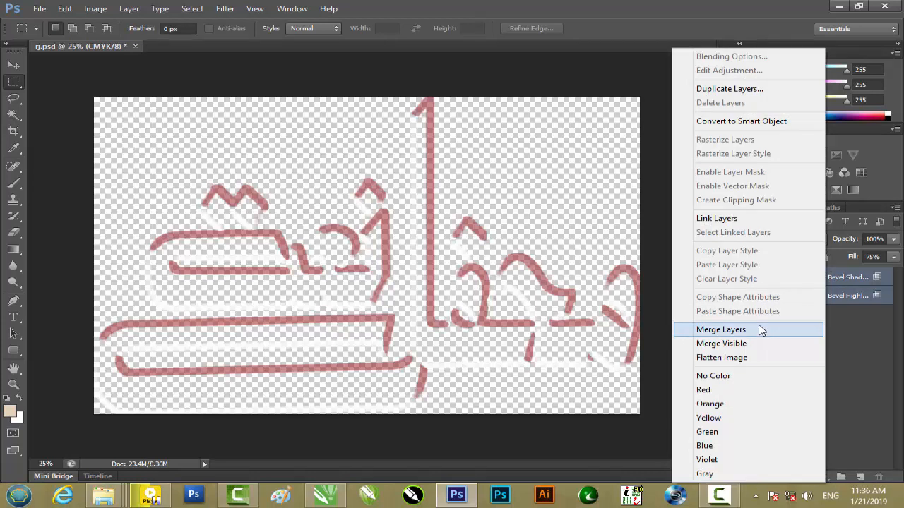
click(720, 330)
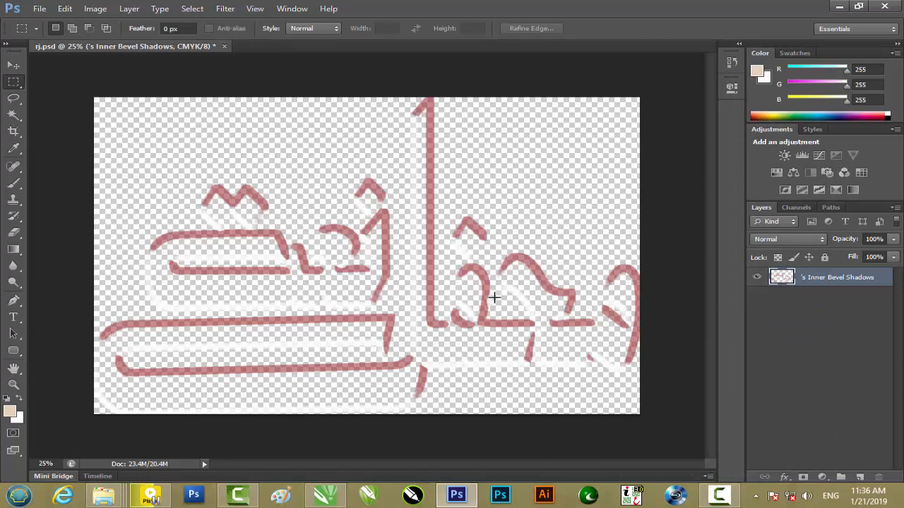
key(ctrl+s)
Import rj.psd from the desktop into the open CorelDRAW drawing and nudge the bevel bitmap downward over the red lettering.
click(838, 7)
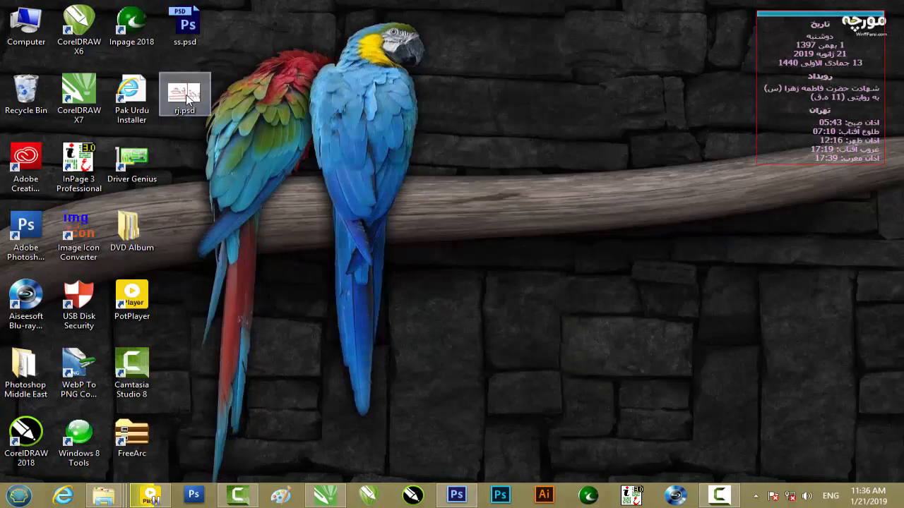
mouse_move(188, 99)
mouse_down()
mouse_move(384, 459)
mouse_move(328, 490)
mouse_move(416, 348)
mouse_move(379, 256)
mouse_up()
scroll(379, 256, up, 2)
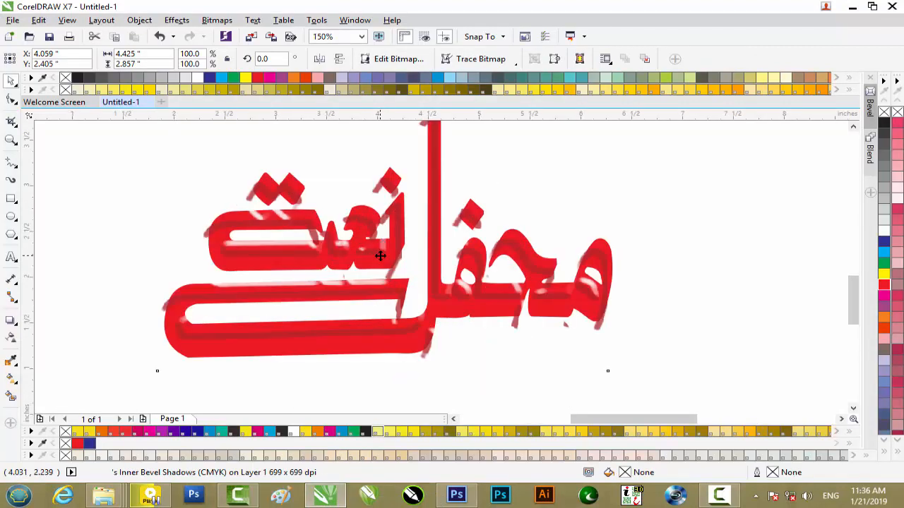
key(Down)
key(Down)
key(Down)
key(Down)
key(Down)
key(Down)
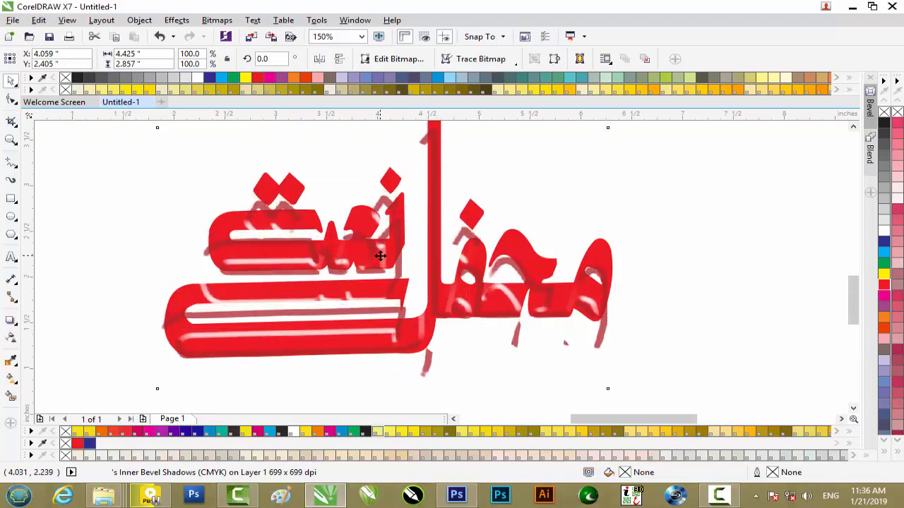
Align the bevel bitmap with the red lettering on both their horizontal and vertical centres.
shift+click(436, 144)
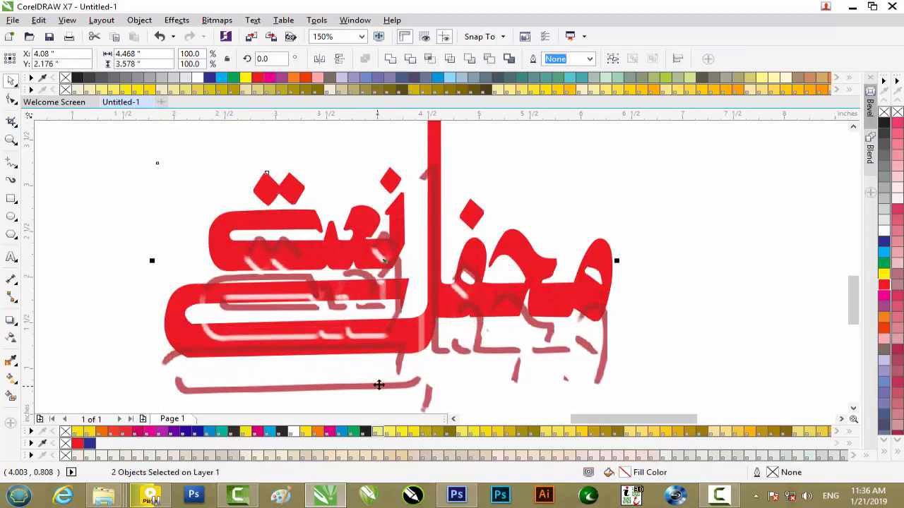
click(657, 238)
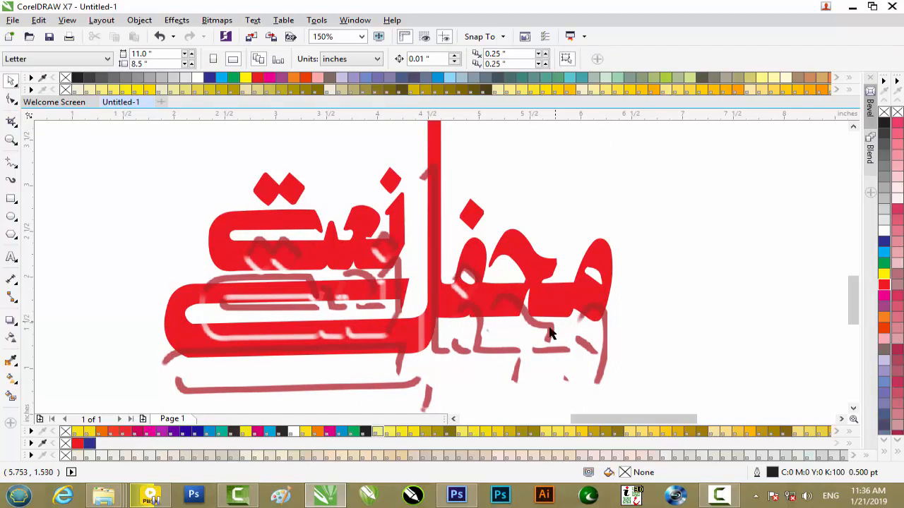
click(385, 391)
shift+click(434, 127)
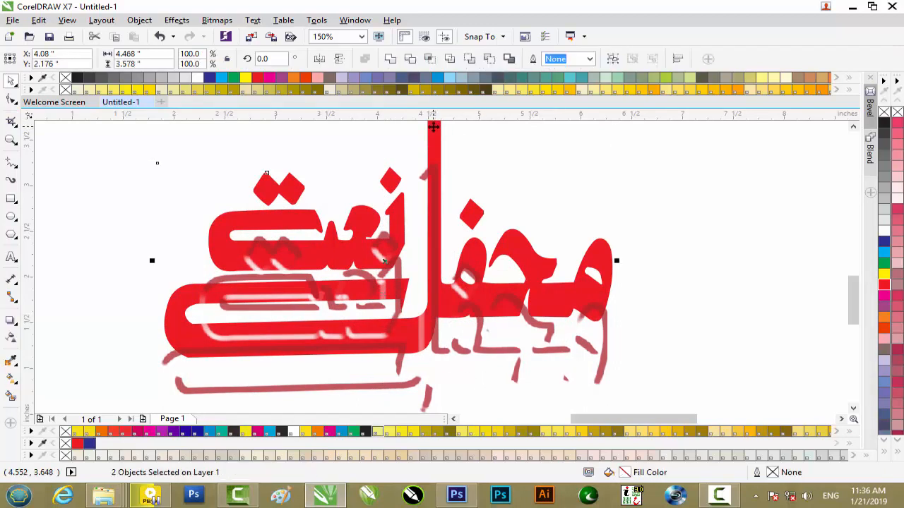
key(e)
key(c)
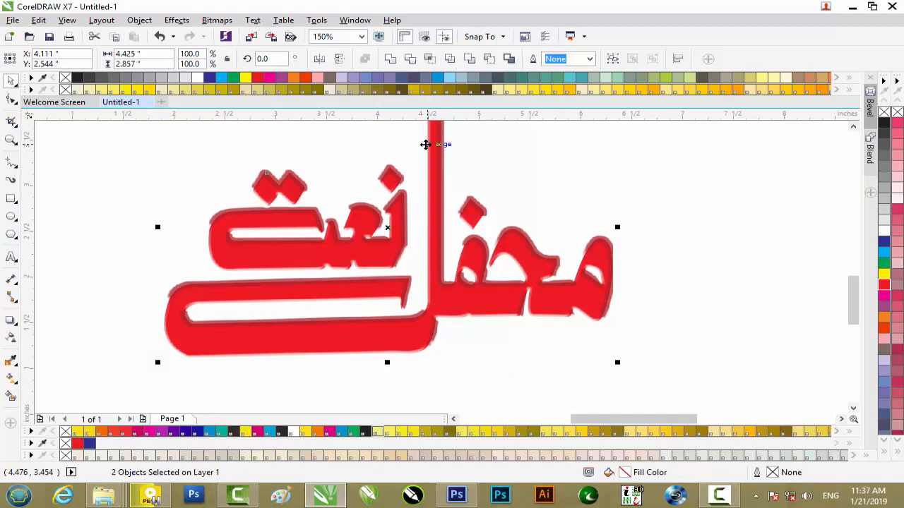
click(763, 160)
PowerClip the aligned bevel bitmap inside the red lettering.
click(608, 240)
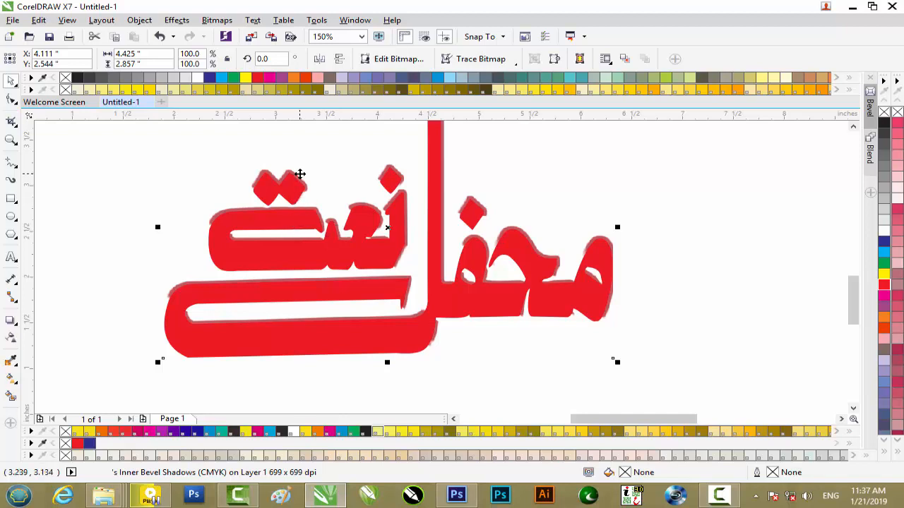
right_click(300, 173)
click(335, 136)
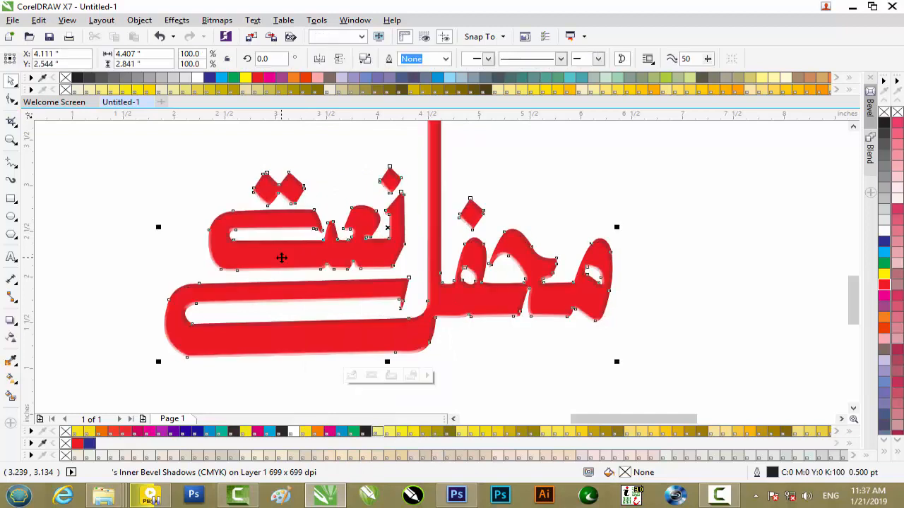
Edit the PowerClip contents, nudging the bevel bitmap 0.03 inch left and 0.01 inch down, and finish editing.
click(353, 375)
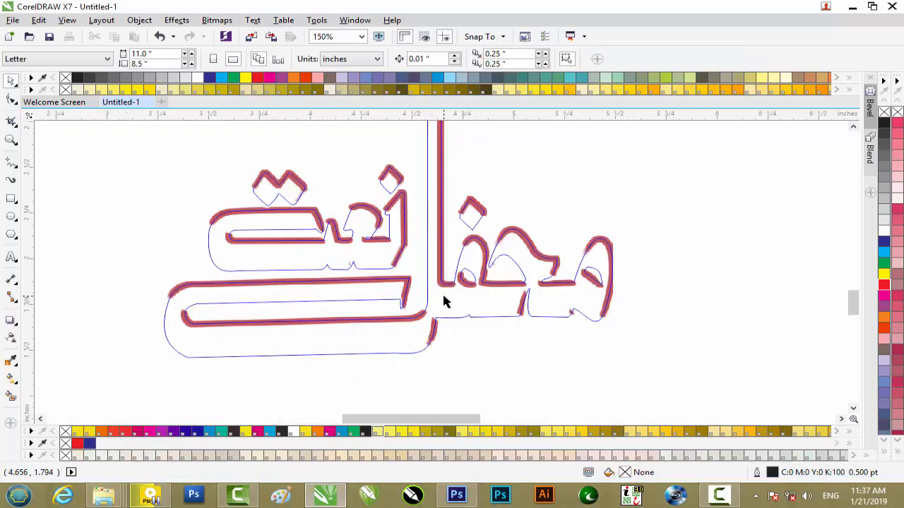
scroll(444, 302, up, 2)
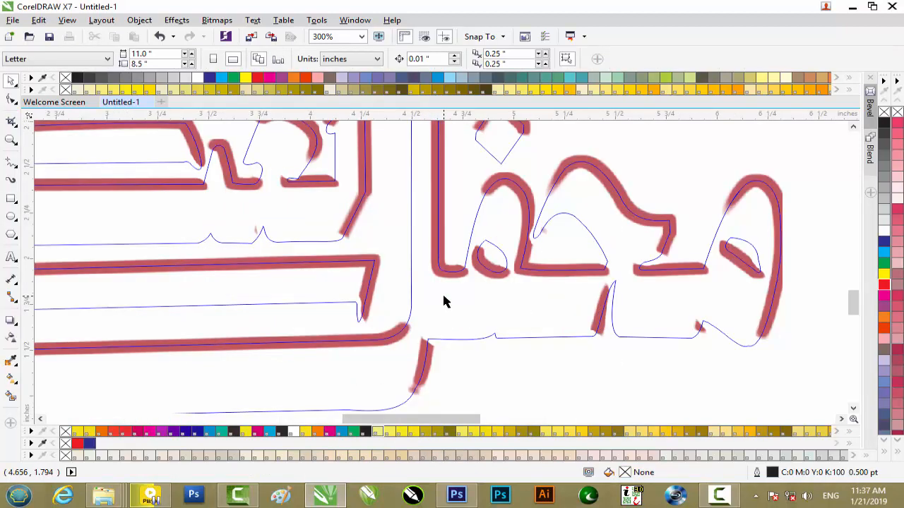
click(373, 263)
key(Left)
key(Left)
key(Left)
key(Down)
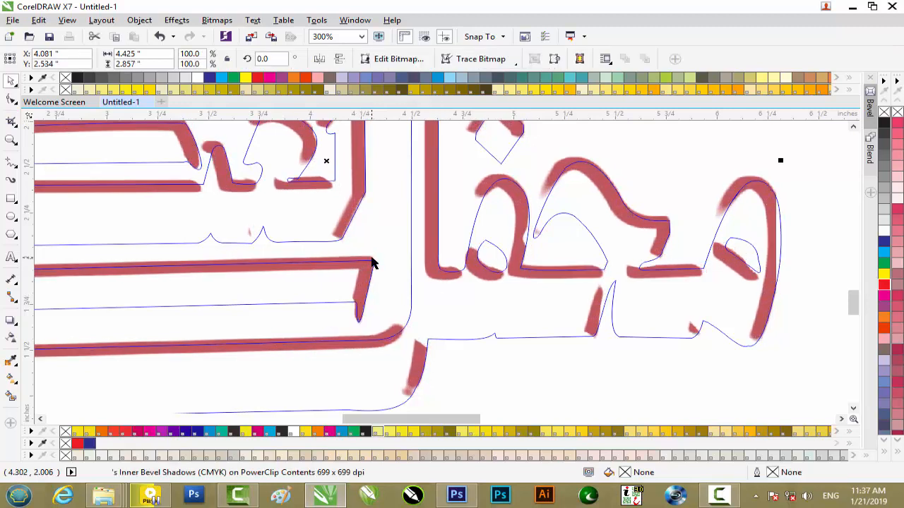
scroll(372, 263, down, 2)
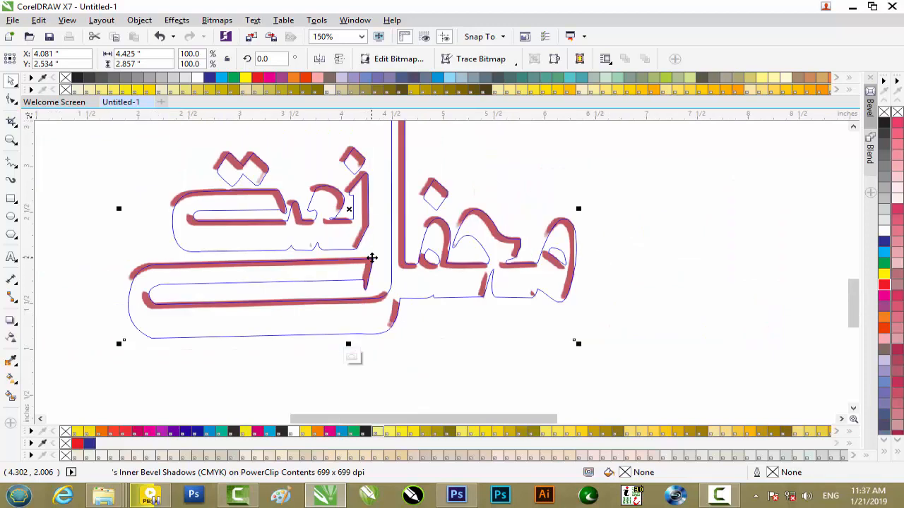
click(353, 357)
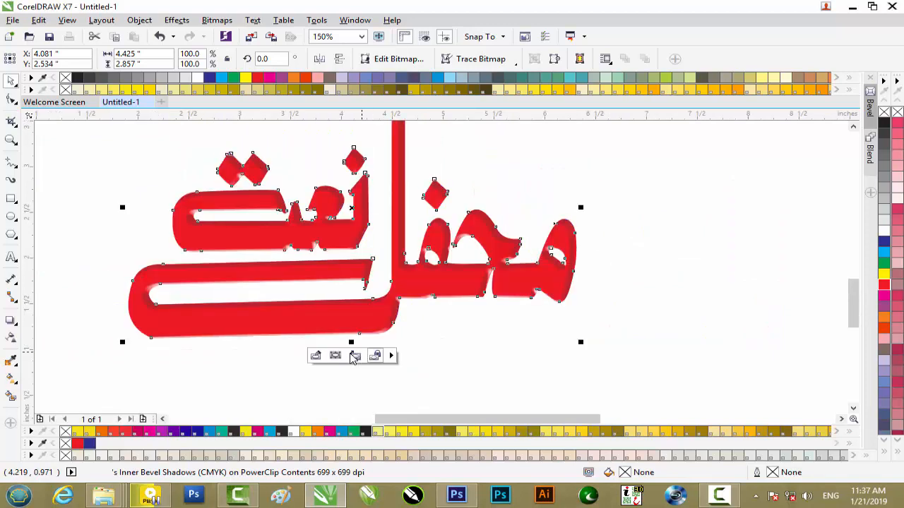
Set the transparency merge mode of the bevel bitmap inside the PowerClip to Multiply and finish editing its contents.
click(479, 346)
scroll(459, 292, up, 2)
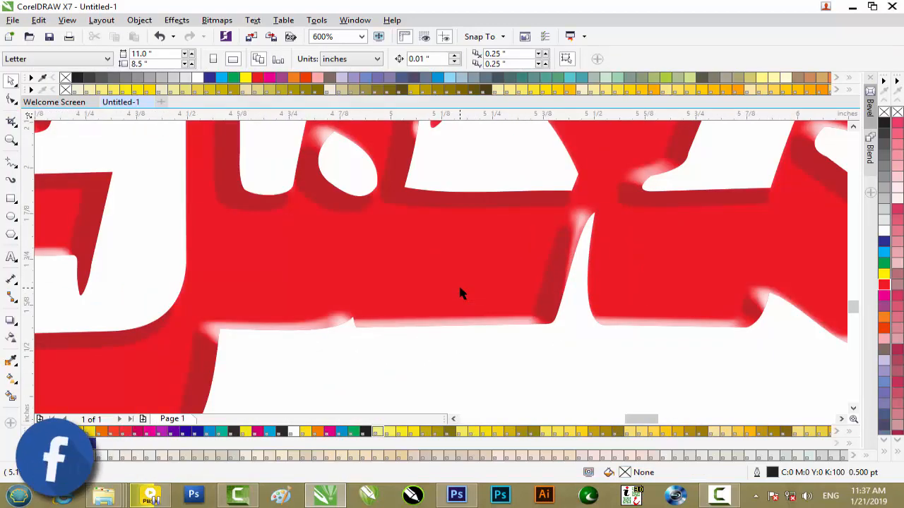
scroll(460, 293, down, 2)
scroll(305, 235, up, 2)
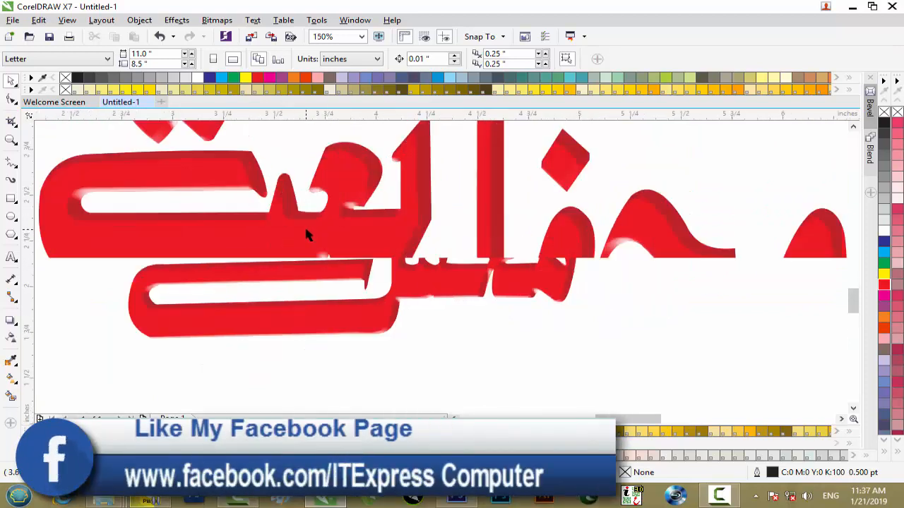
scroll(306, 235, up, 1)
scroll(305, 235, down, 2)
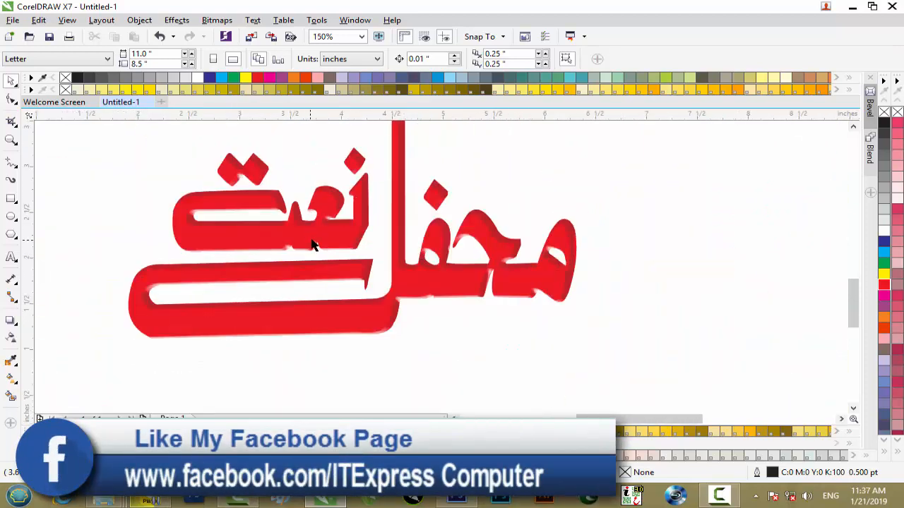
click(320, 265)
click(316, 355)
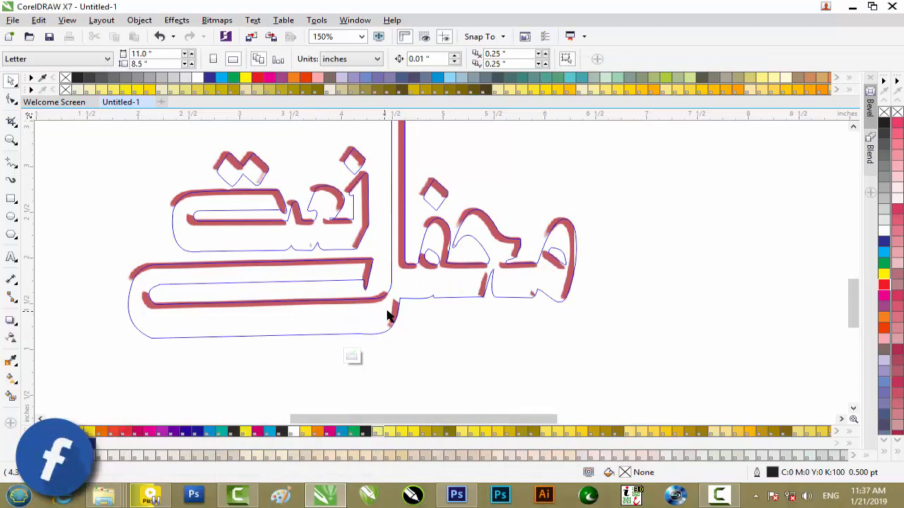
click(374, 307)
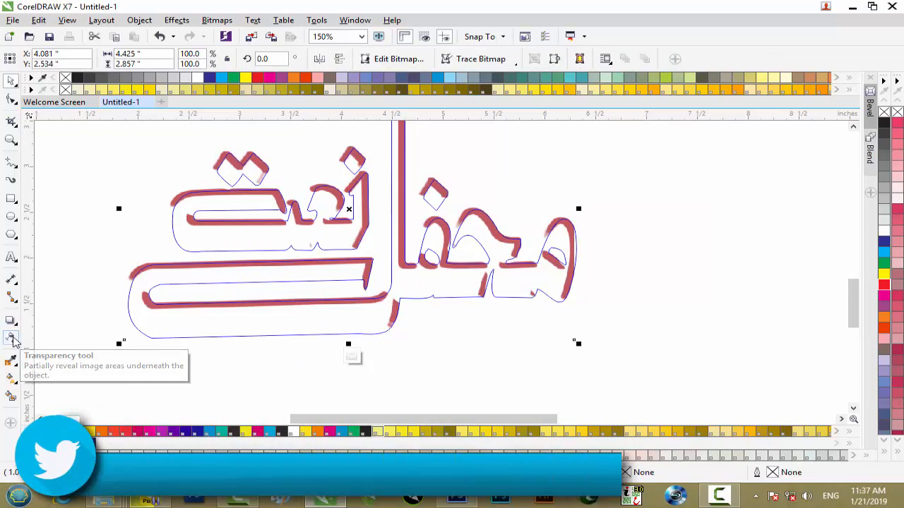
click(13, 339)
click(162, 59)
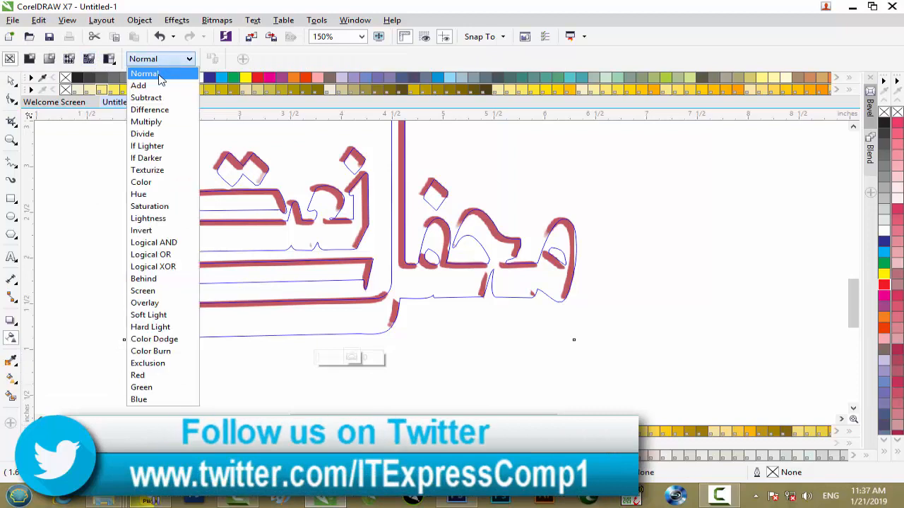
click(152, 122)
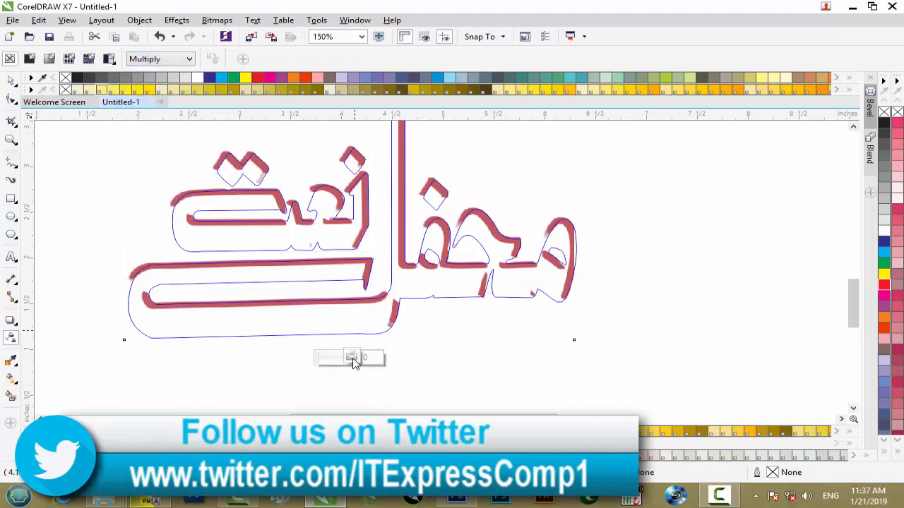
click(456, 370)
click(11, 81)
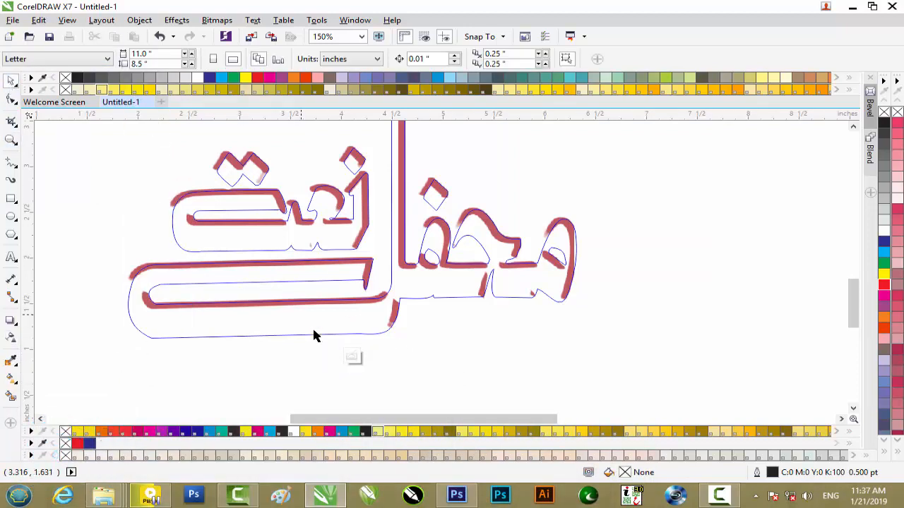
click(352, 356)
Examine how the Multiply-blended bevel looks on the lettering, both in close detail and as a whole.
click(446, 308)
scroll(443, 288, up, 1)
scroll(442, 295, up, 3)
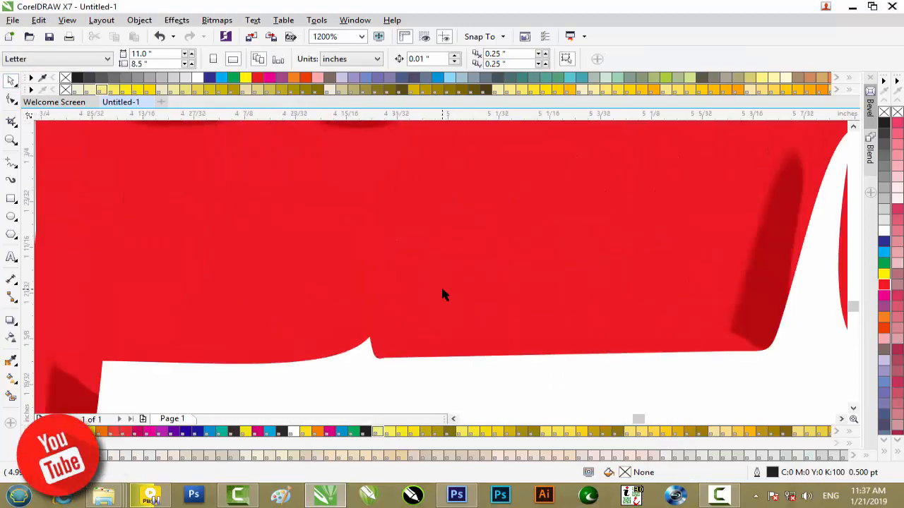
scroll(443, 295, down, 4)
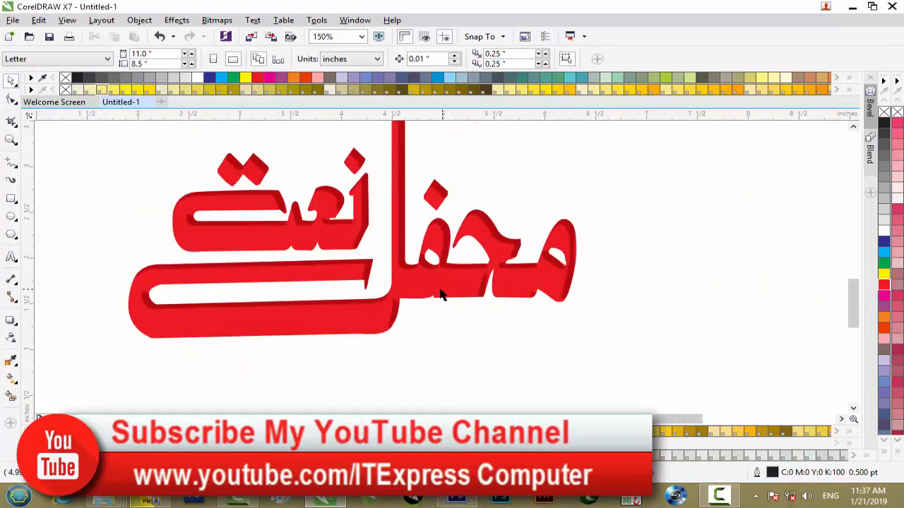
scroll(423, 293, down, 1)
scroll(321, 240, up, 1)
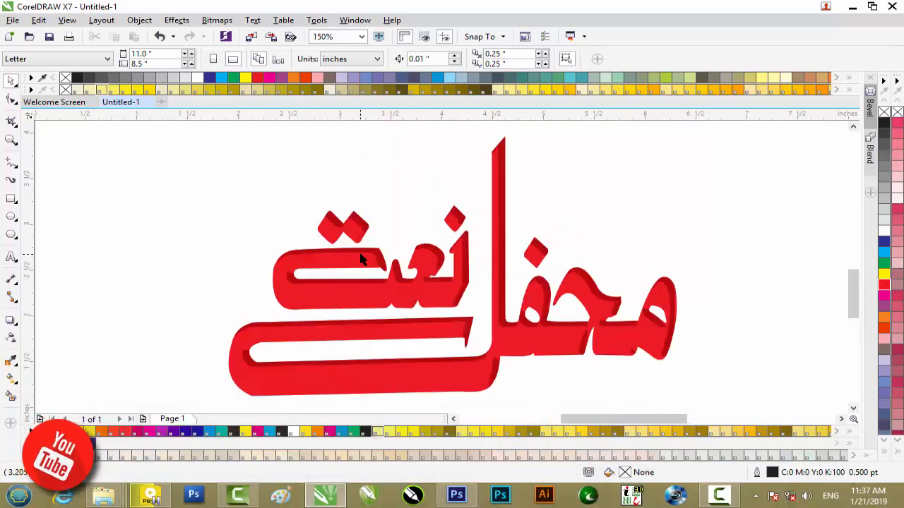
scroll(356, 262, down, 1)
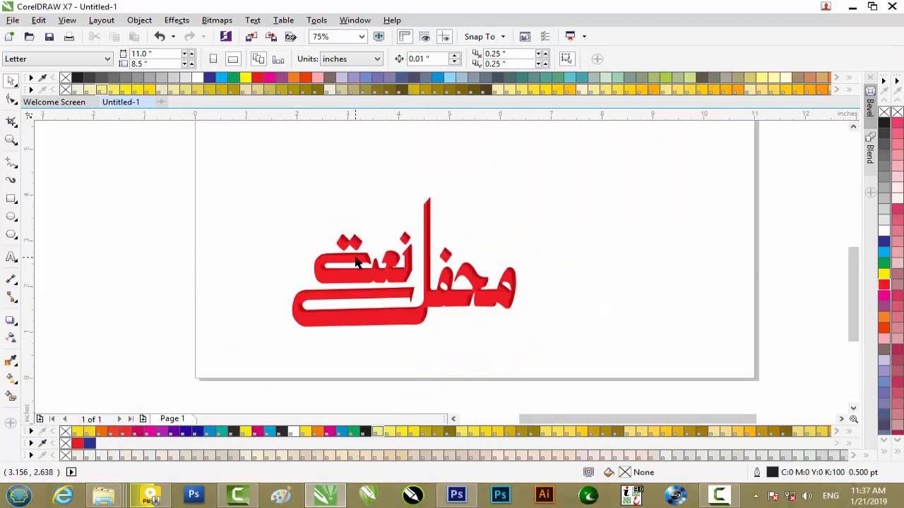
Undo the Multiply blend, the PowerClip and the centre alignment of the bevel bitmap.
click(356, 263)
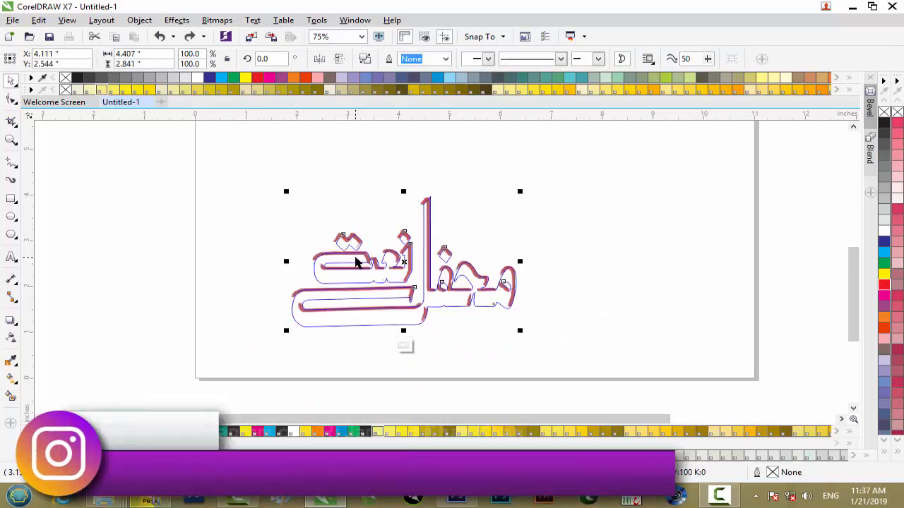
key(ctrl+z)
key(ctrl+z)
key(ctrl+z)
key(ctrl+z)
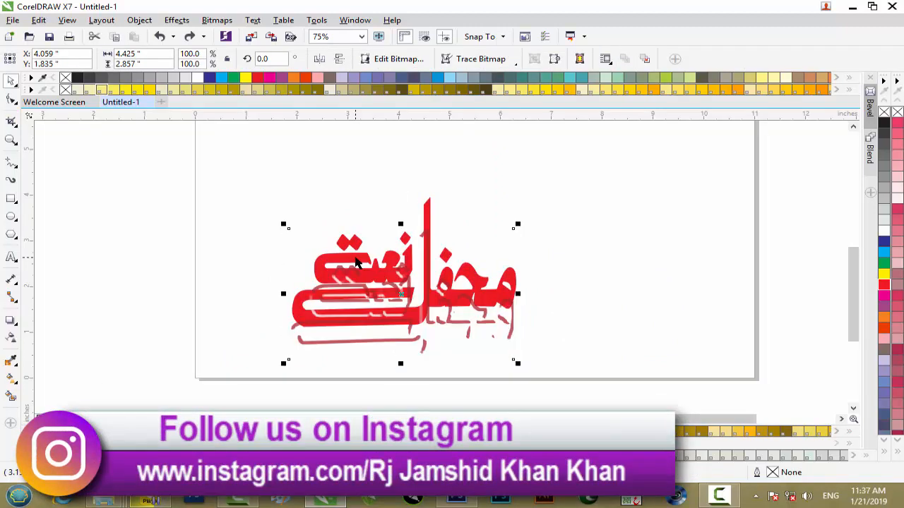
Place a copy of the red lettering to the right of the original and move the bevel bitmap off to its left.
drag(427, 208, 664, 176)
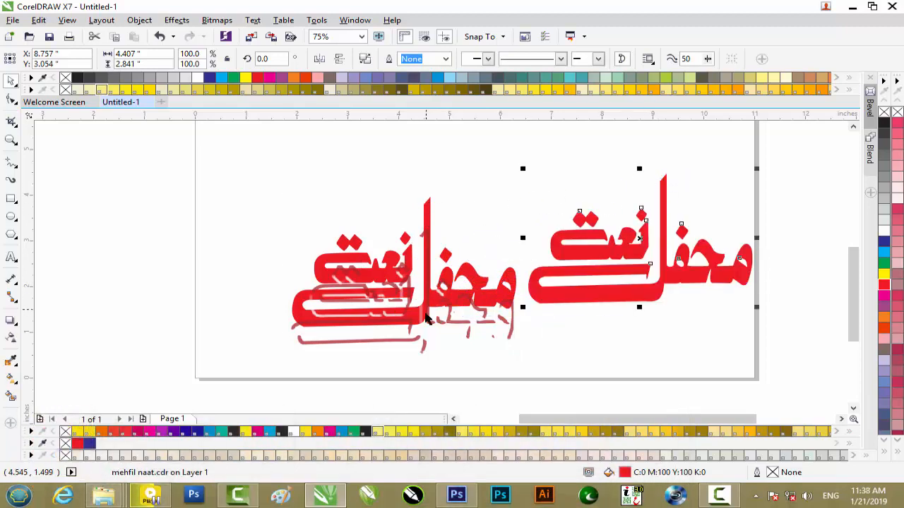
drag(427, 319, 221, 276)
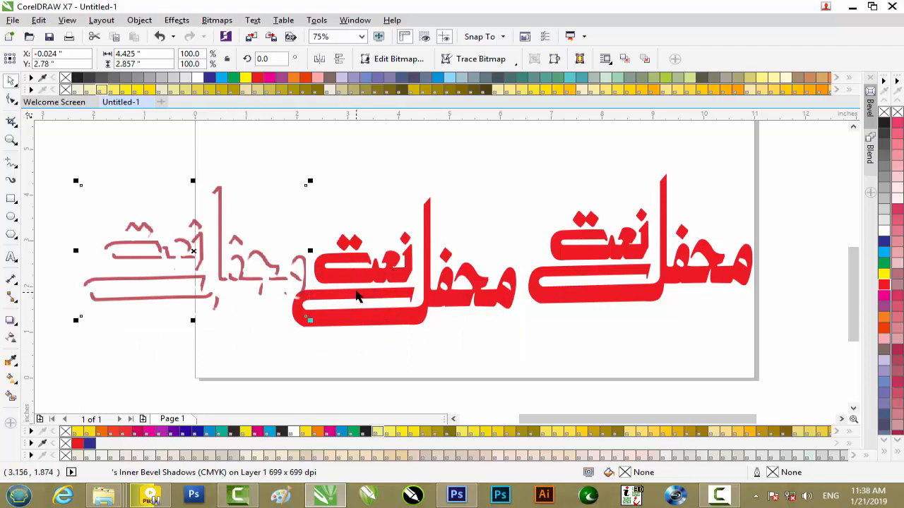
Centre the bevel bitmap over the original red lettering, aligning both horizontally and vertically.
shift+click(357, 292)
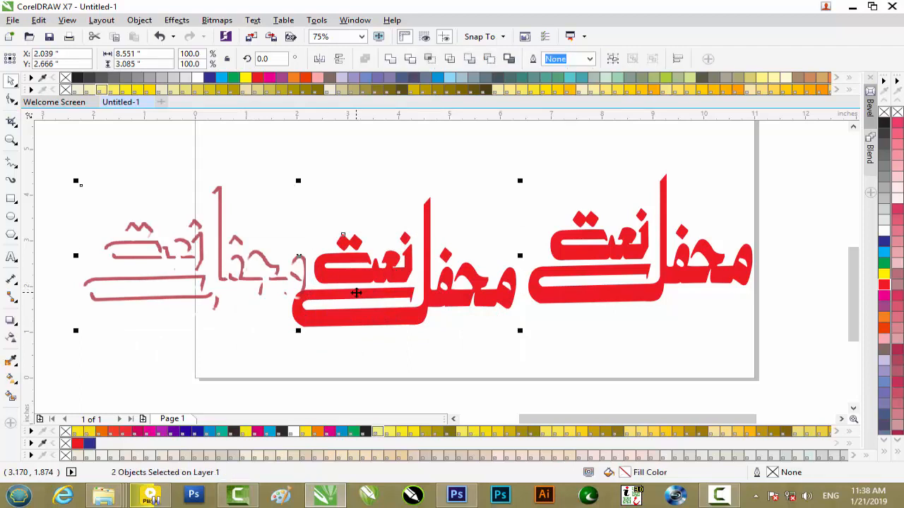
key(e)
key(c)
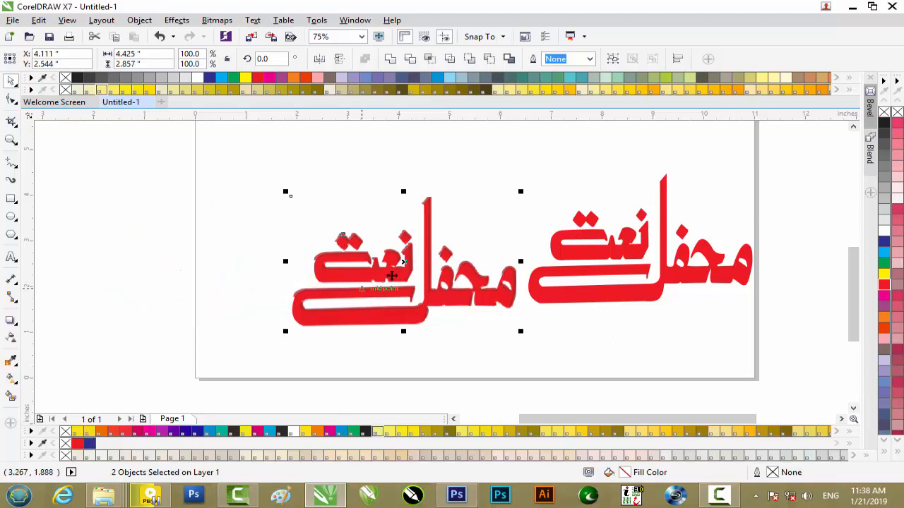
Try to PowerClip the selected bevel bitmap and lettering together.
right_click(351, 233)
key(Escape)
right_click(352, 235)
click(381, 206)
click(350, 281)
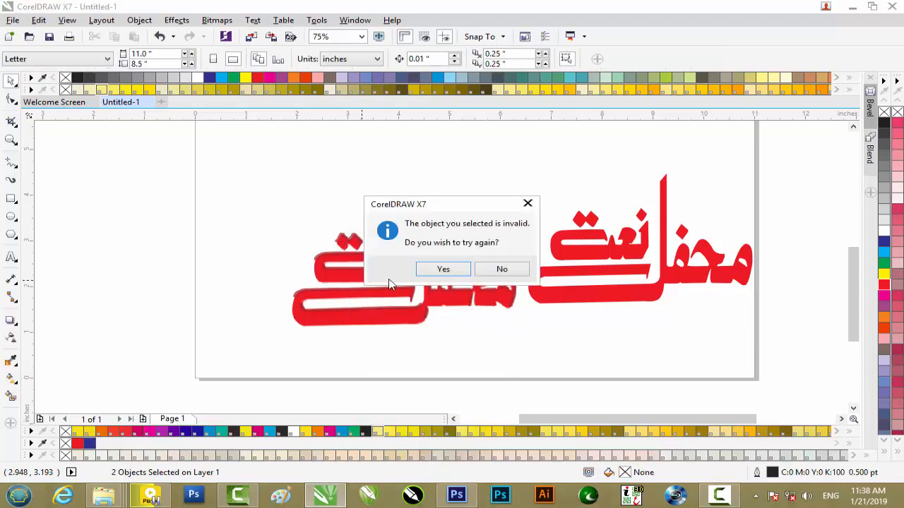
click(501, 269)
Try to PowerClip the bevel bitmap alone into the lettering beneath it.
click(320, 255)
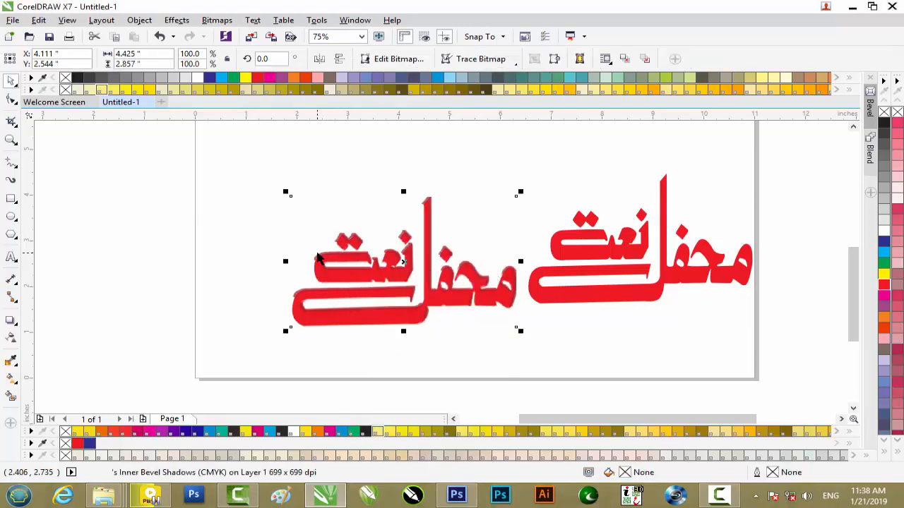
right_click(318, 254)
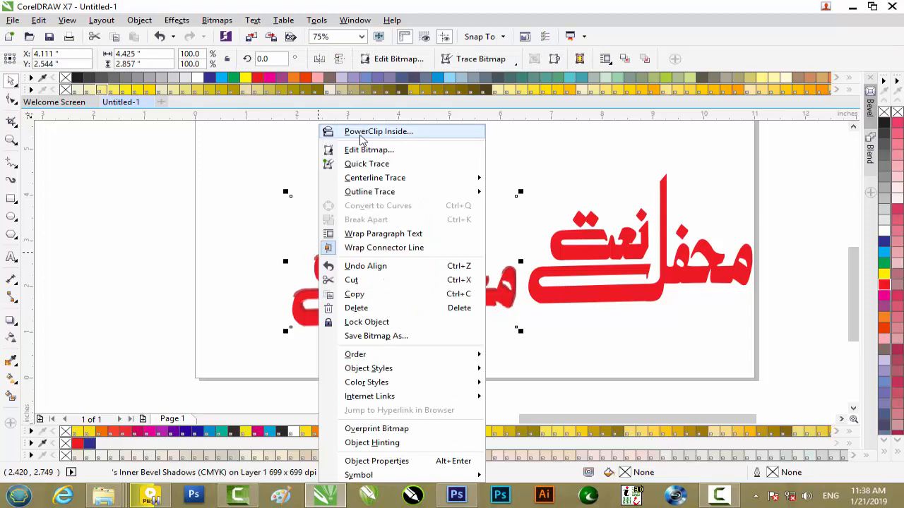
click(360, 135)
click(352, 281)
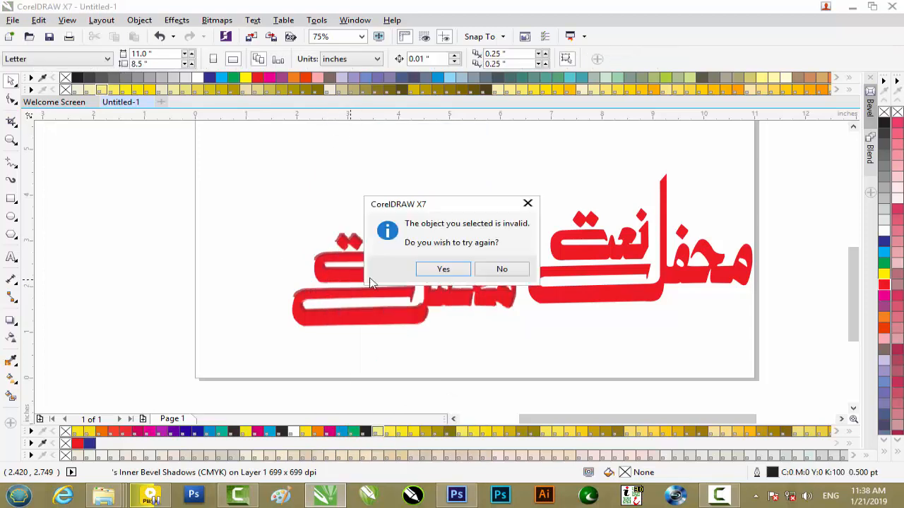
click(501, 269)
Retry PowerClipping the bevel bitmap into the red lettering beneath it, and move the bitmap up and off to the left.
click(336, 246)
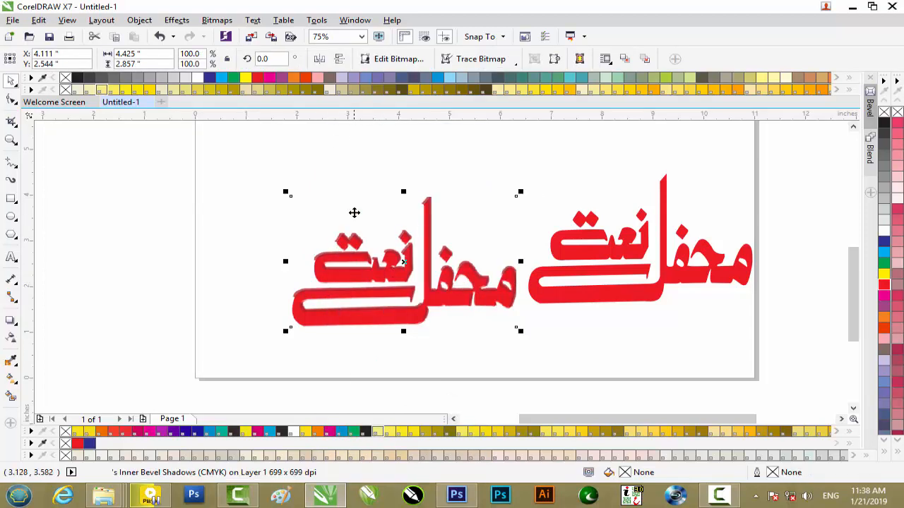
right_click(354, 213)
click(402, 145)
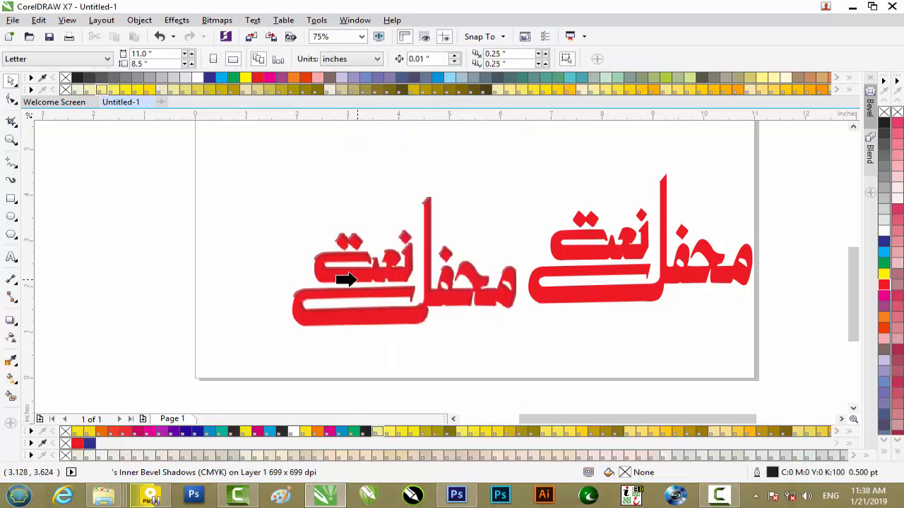
click(356, 280)
click(502, 271)
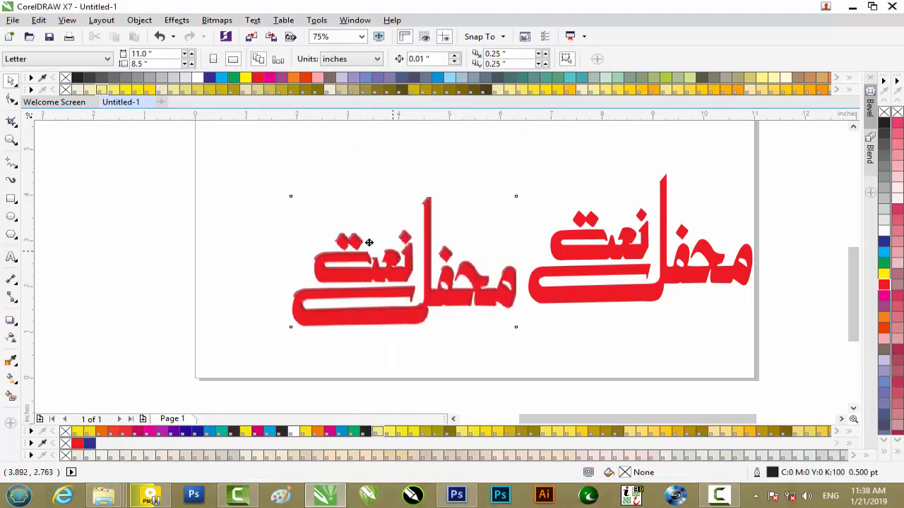
click(304, 246)
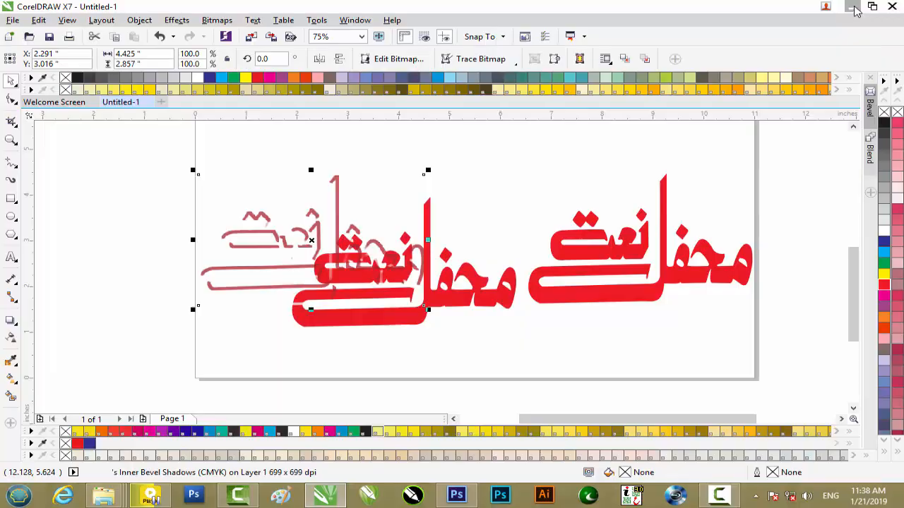
Switch to Photoshop, open ss.psd and close the rj.psd document.
click(852, 7)
drag(185, 28, 479, 48)
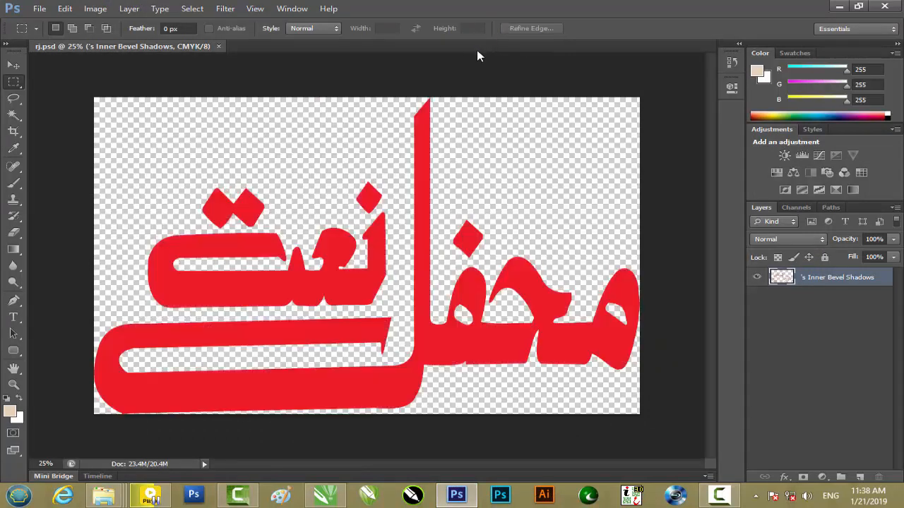
click(219, 46)
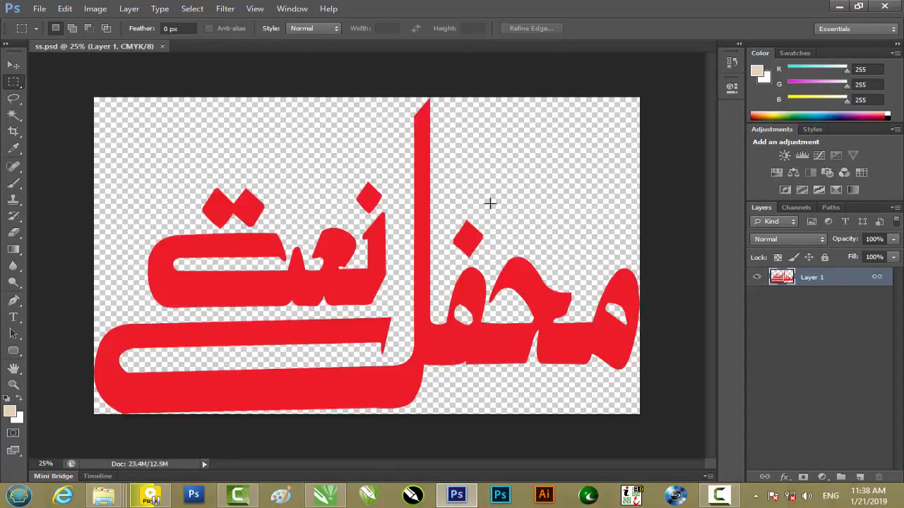
Add a Bevel & Emboss effect to Layer 1 with the Chisel Hard technique and a depth of 337%.
double_click(836, 281)
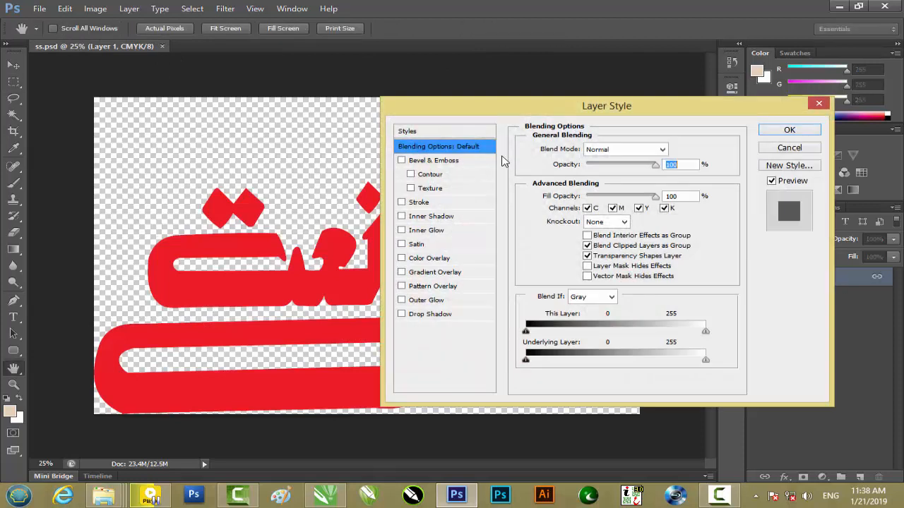
click(429, 161)
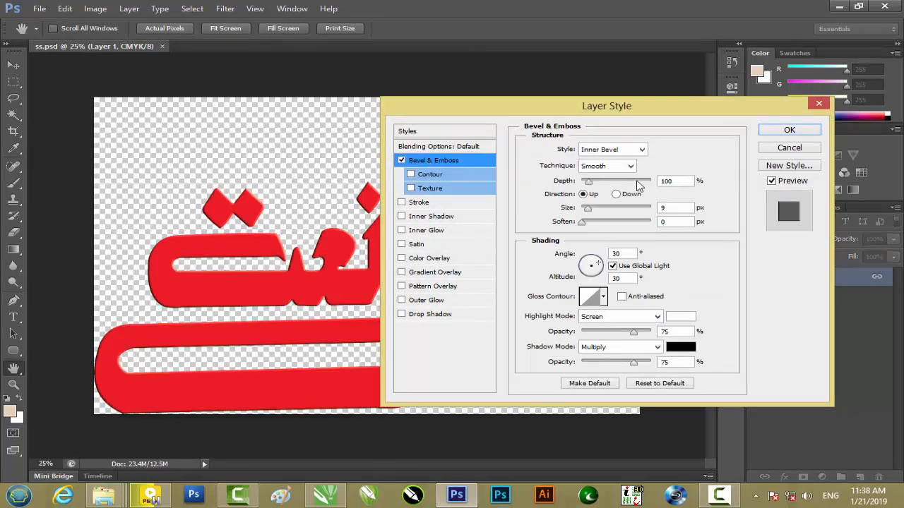
click(611, 166)
click(600, 186)
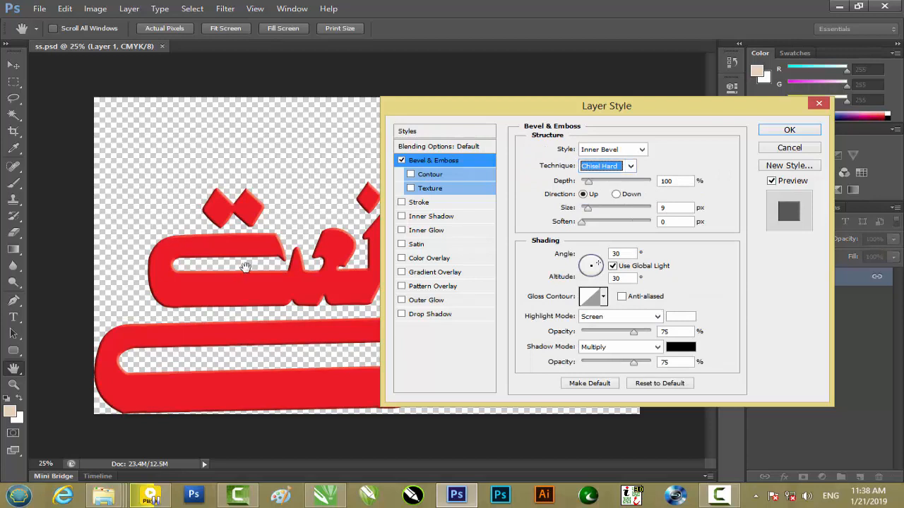
click(679, 183)
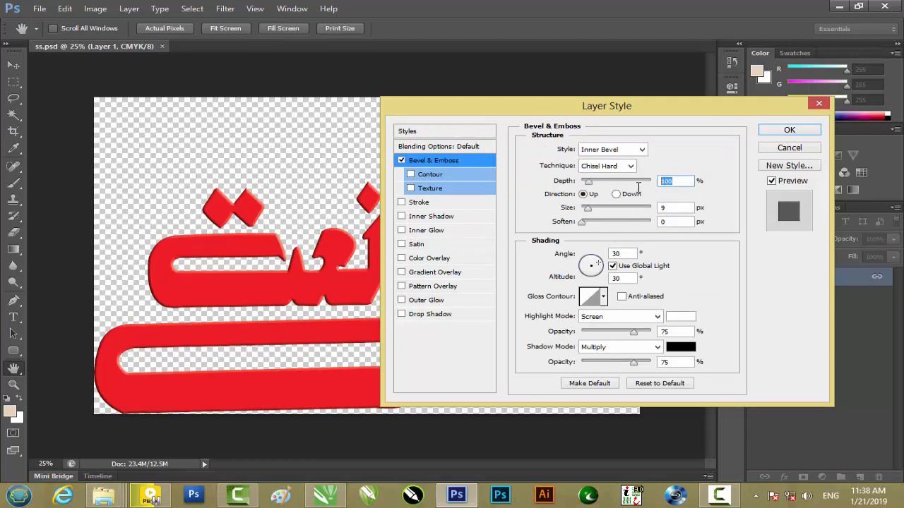
text(337)
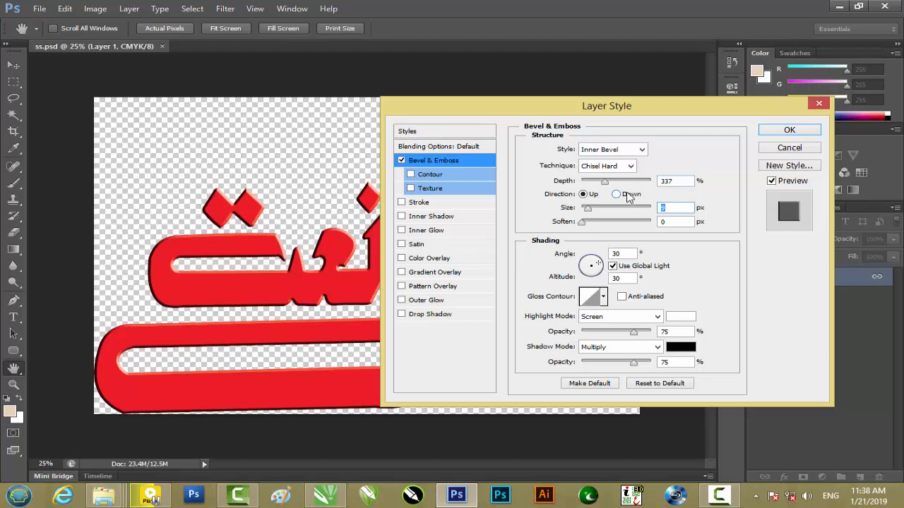
Set the bevel direction to Down, size to 24 px, soften to 4 px and shading angle to 167°.
click(627, 195)
key(Tab)
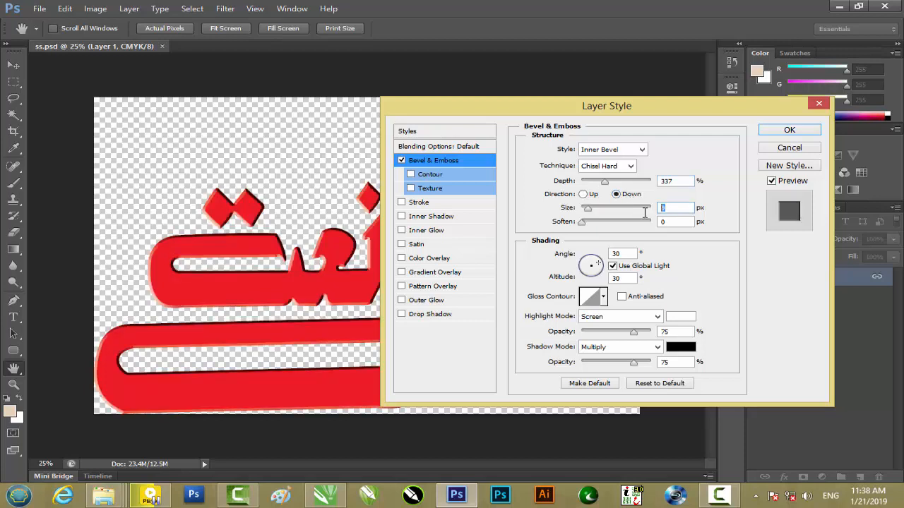
text(24)
key(Tab)
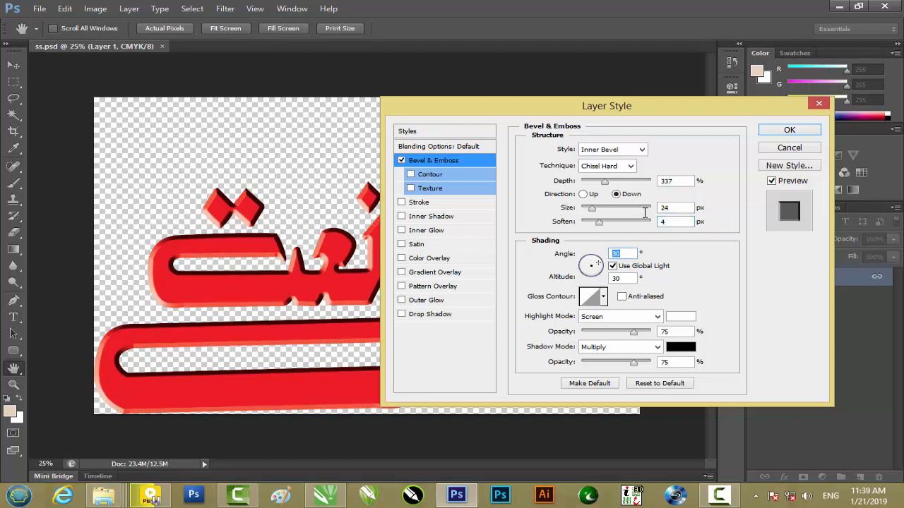
text(16)
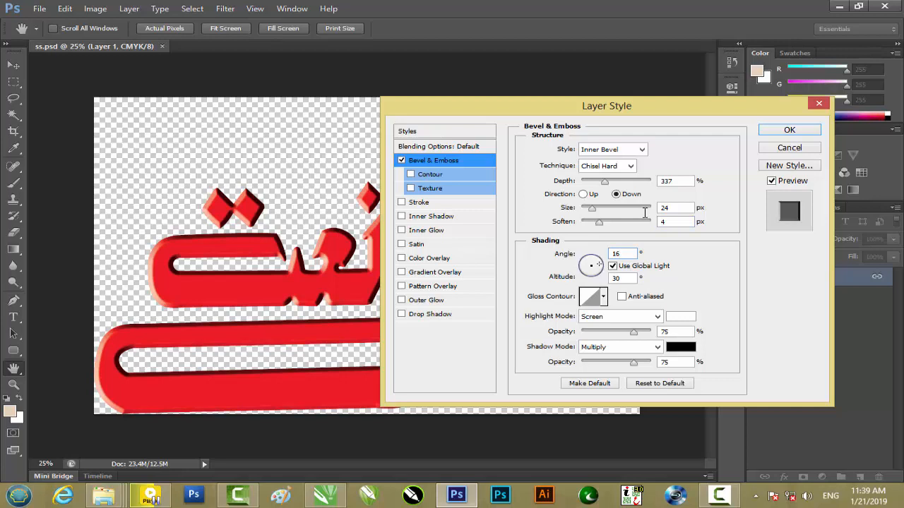
text(7)
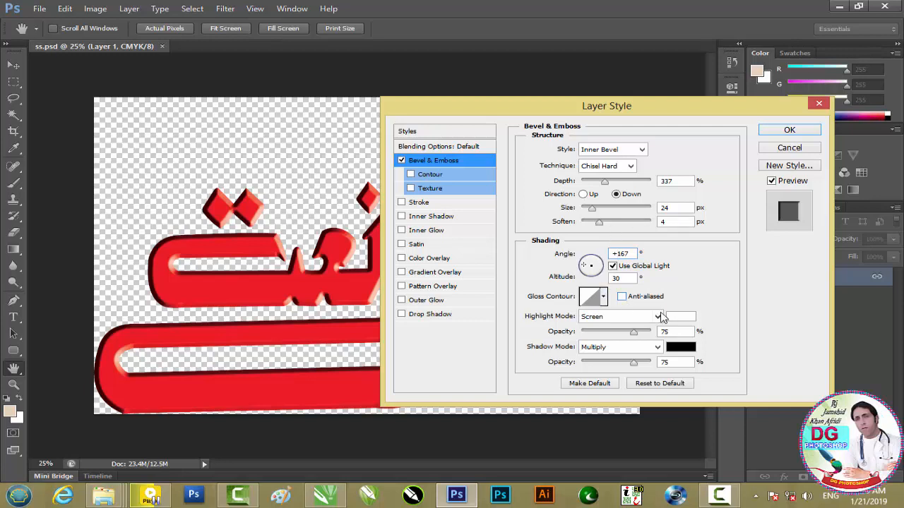
Change the bevel's shadow colour to a darker shade of the red sampled from the lettering.
click(675, 347)
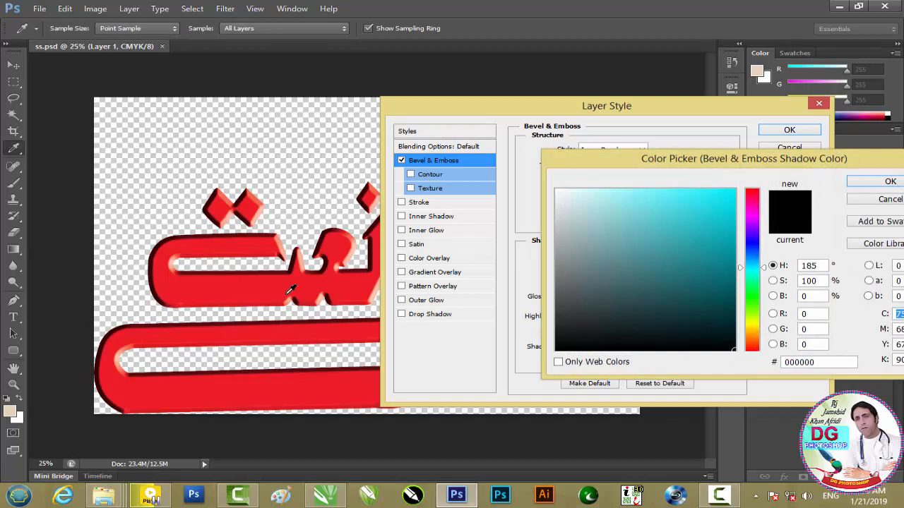
click(290, 289)
drag(711, 206, 702, 233)
click(873, 183)
Try the Chisel Soft and Smooth techniques on the bevel, returning to Chisel Hard.
click(629, 166)
click(599, 199)
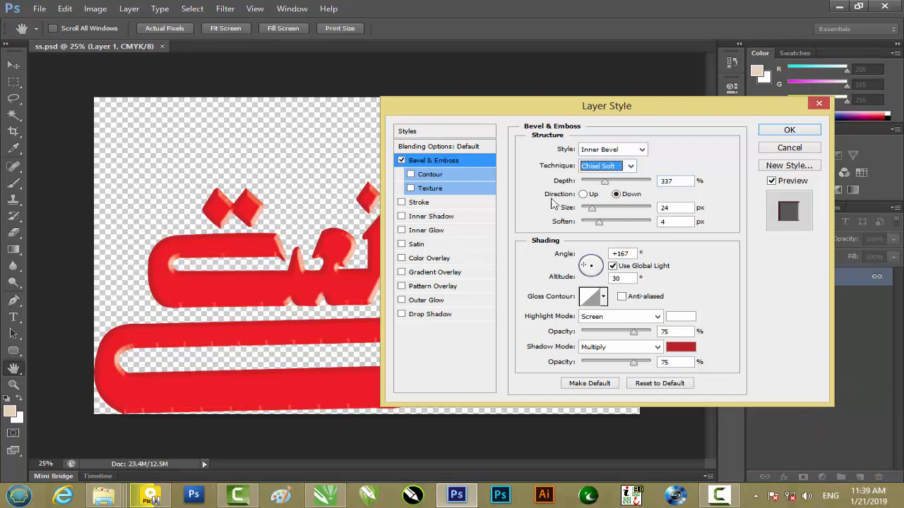
click(612, 166)
click(600, 189)
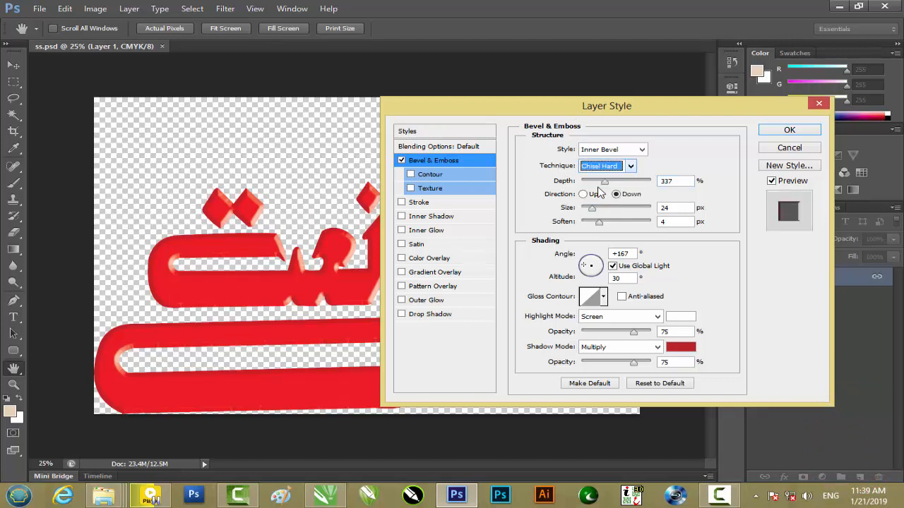
click(603, 167)
click(593, 178)
click(603, 166)
click(603, 189)
Try the Emboss, Pillow Emboss, Stroke Emboss and Outer Bevel styles on the lettering.
click(607, 149)
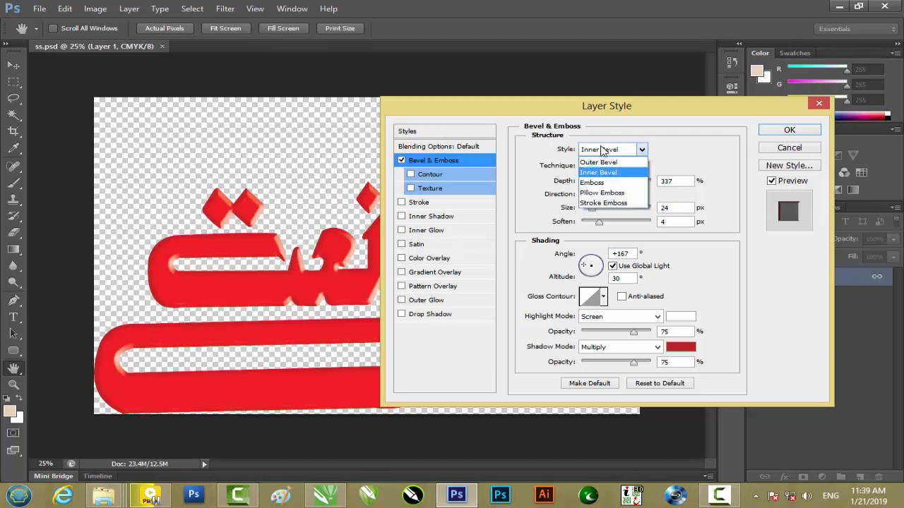
click(598, 178)
click(606, 149)
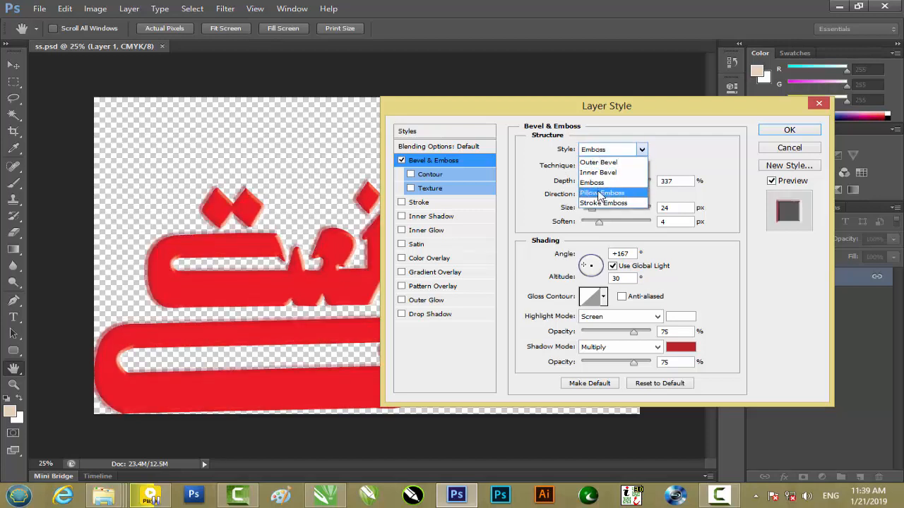
click(598, 190)
click(600, 150)
click(599, 202)
click(613, 150)
click(601, 156)
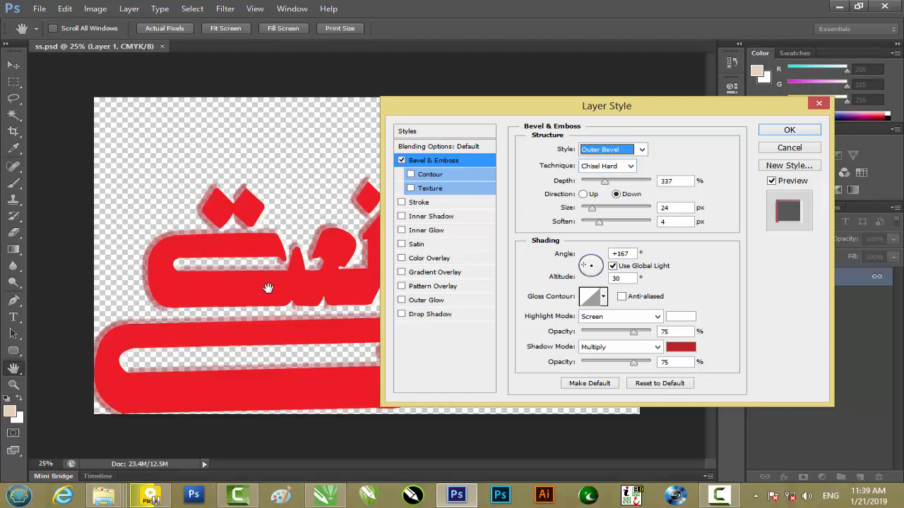
Try the Emboss style with different chisel techniques and a depth of 470%.
click(611, 149)
click(600, 181)
click(606, 166)
click(596, 201)
click(596, 166)
click(596, 188)
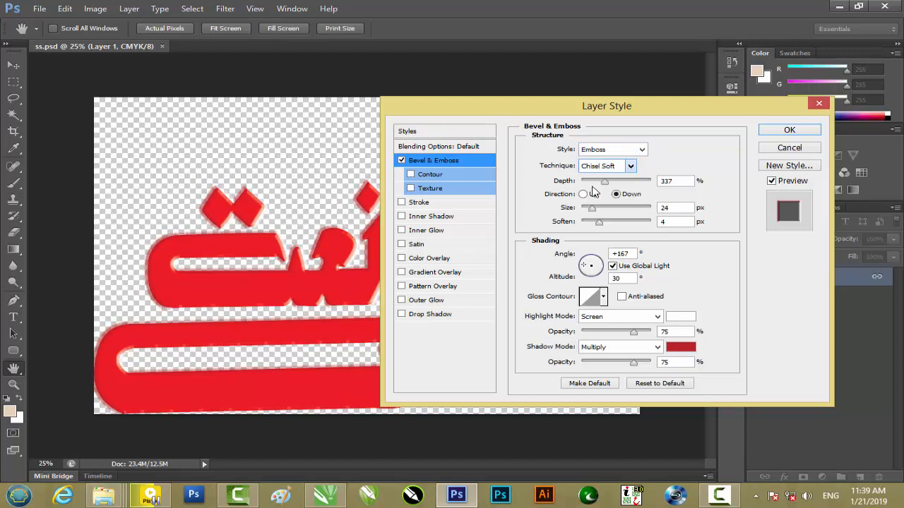
mouse_move(604, 185)
mouse_down()
mouse_move(632, 185)
mouse_move(614, 185)
mouse_up()
Set the bevel style to Inner Bevel with a depth of 419%, size of 46 px and soften of 2 px.
click(639, 149)
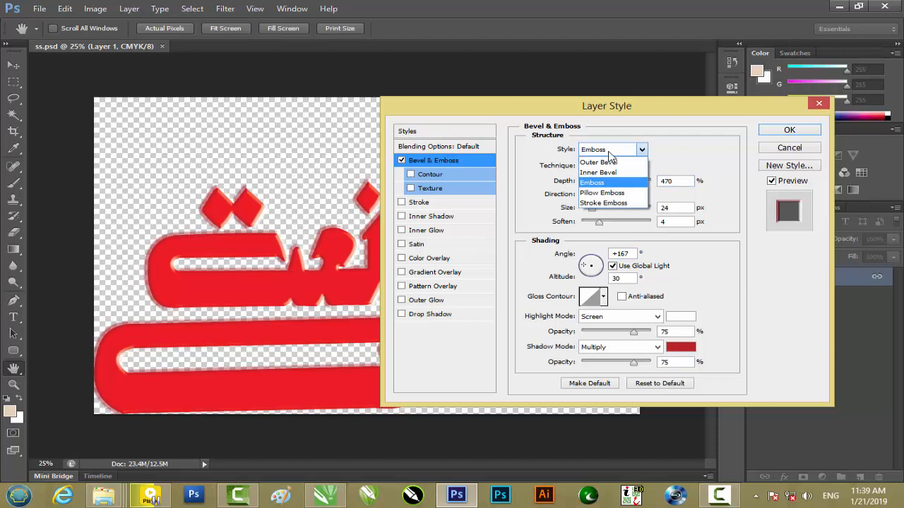
click(624, 173)
drag(614, 182, 594, 226)
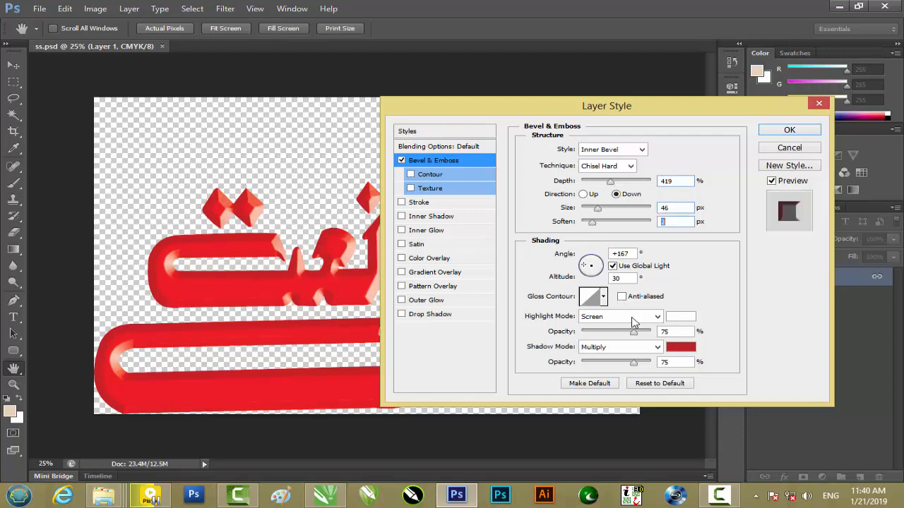
Set the bevel's highlight opacity to 80%, shadow opacity to 74% and shadow mode to Normal, and apply the layer style.
mouse_move(636, 338)
mouse_down()
mouse_move(598, 337)
mouse_move(650, 338)
mouse_move(637, 336)
mouse_move(630, 365)
mouse_move(596, 368)
mouse_move(636, 367)
mouse_up()
click(624, 346)
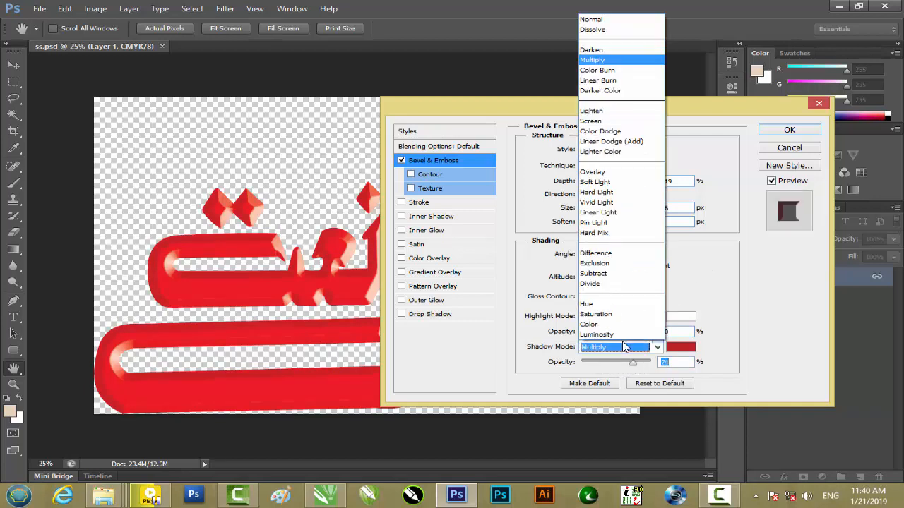
click(600, 19)
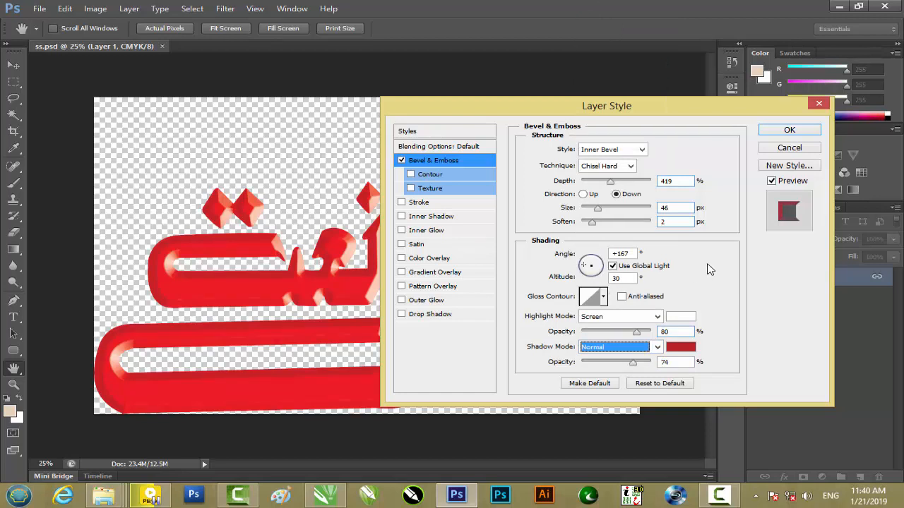
click(788, 132)
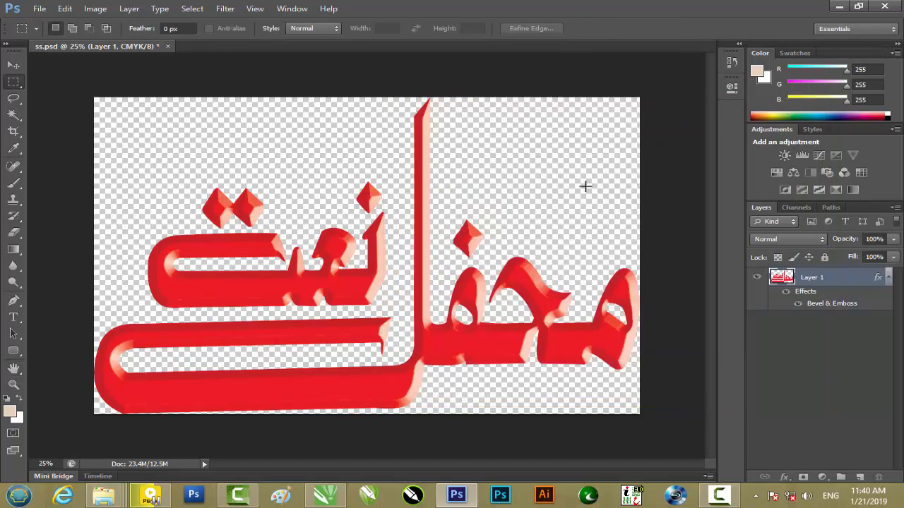
Convert the Bevel & Emboss effect into separate layers and delete the red lettering on Layer 1.
right_click(827, 304)
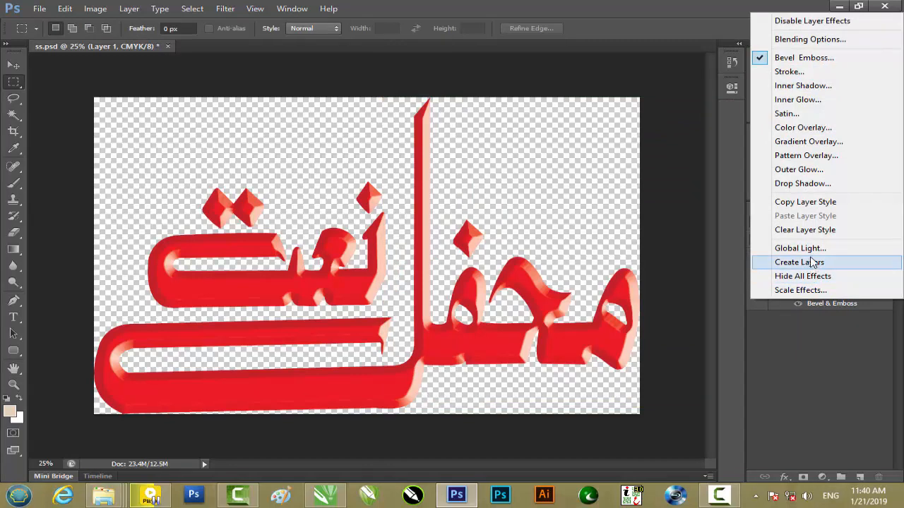
click(805, 269)
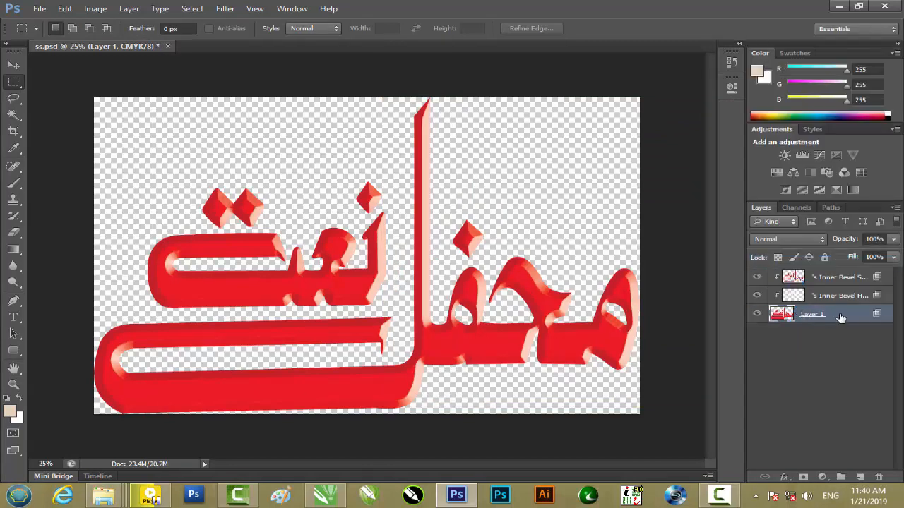
key(Delete)
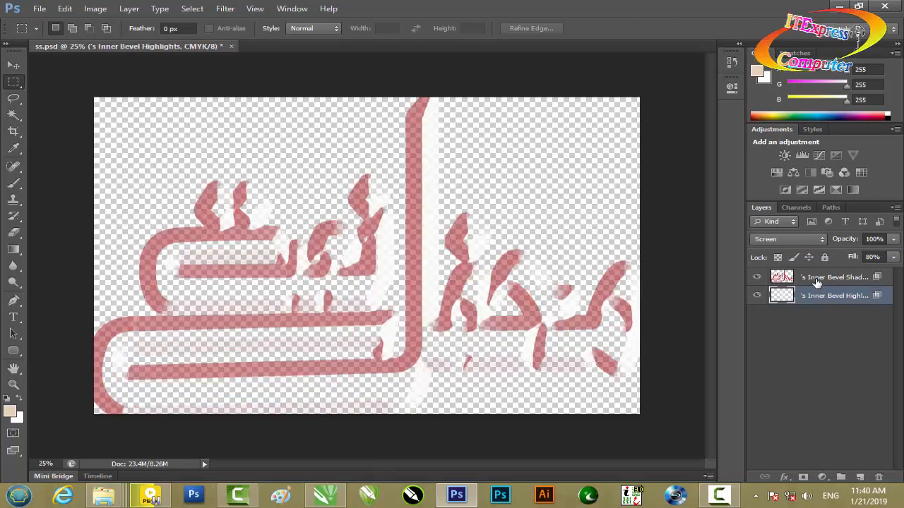
Merge the bevel shadows and highlights layers into one layer and save ss.psd.
shift+click(816, 279)
right_click(815, 280)
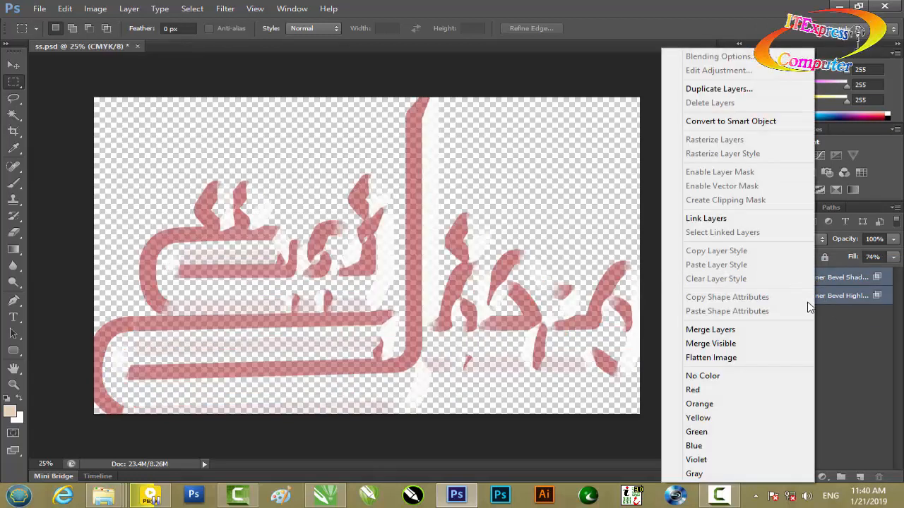
click(857, 327)
key(ctrl+e)
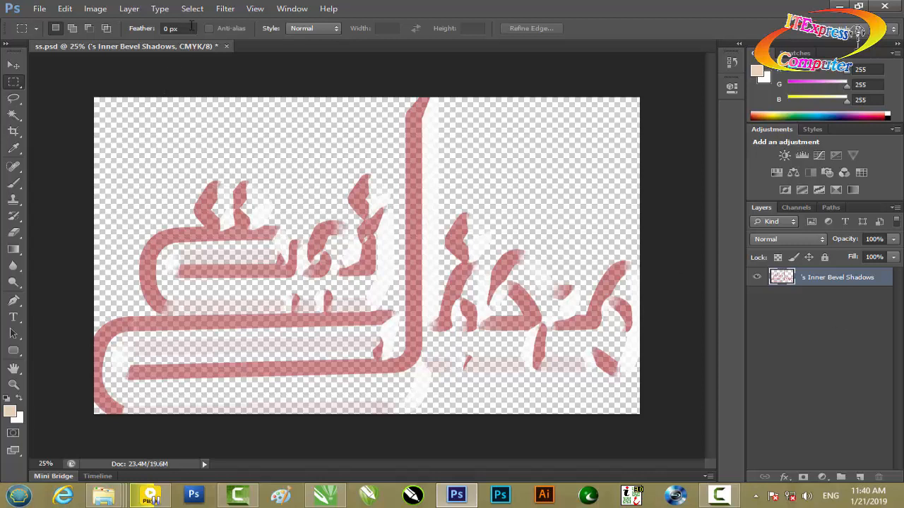
key(ctrl+s)
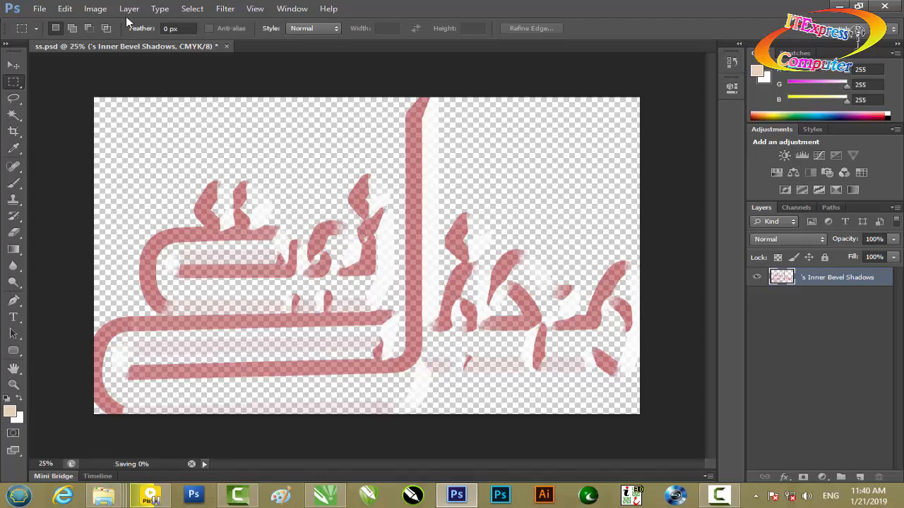
Switch to CorelDRAW and import ss.psd onto the page, placing it just below the right-hand copy of the red lettering.
click(839, 7)
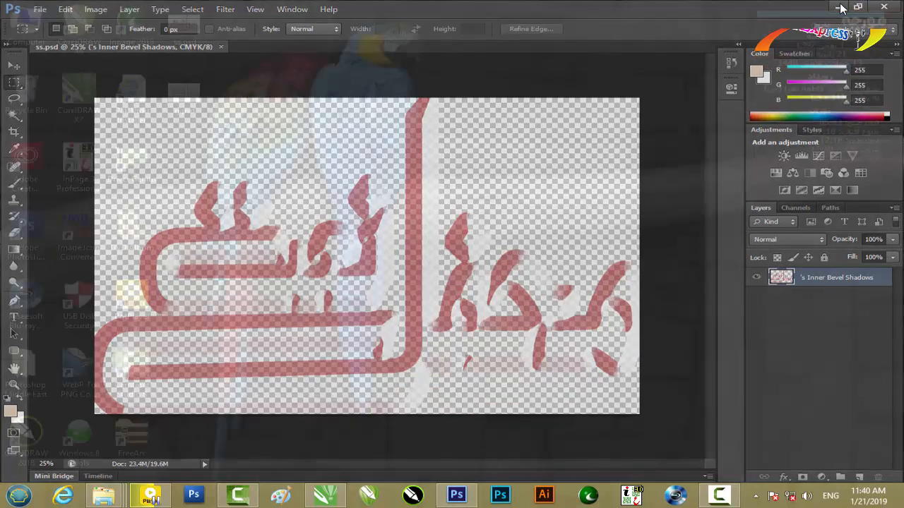
drag(187, 32, 610, 341)
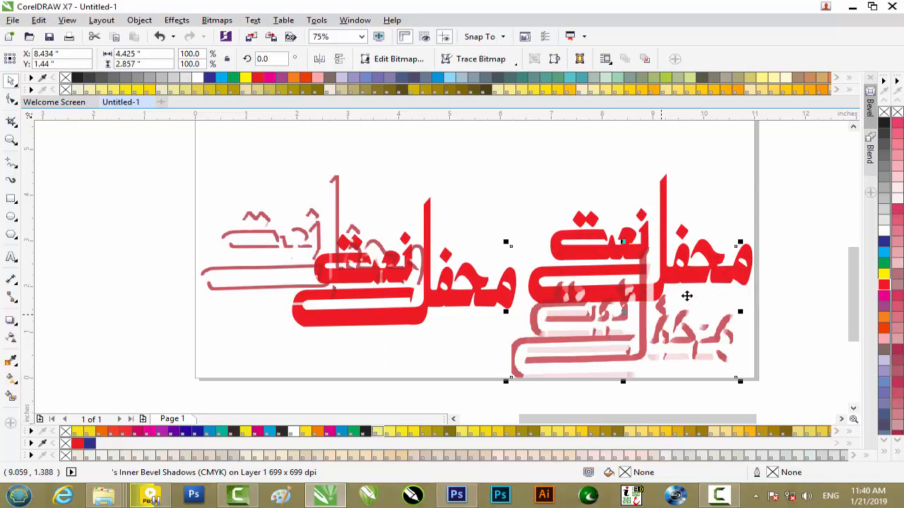
Align the imported bevel overlay with the right-hand red lettering, centering the two objects both horizontally and vertically.
shift+click(664, 192)
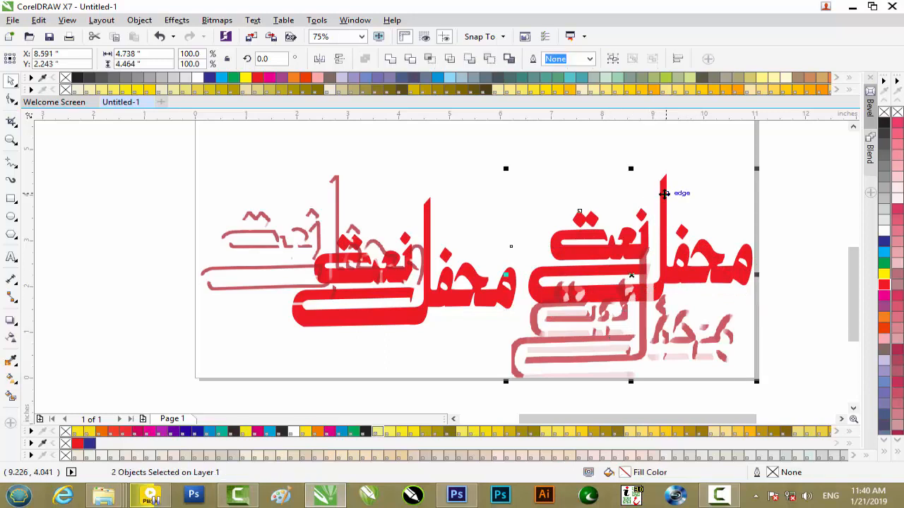
key(e)
key(c)
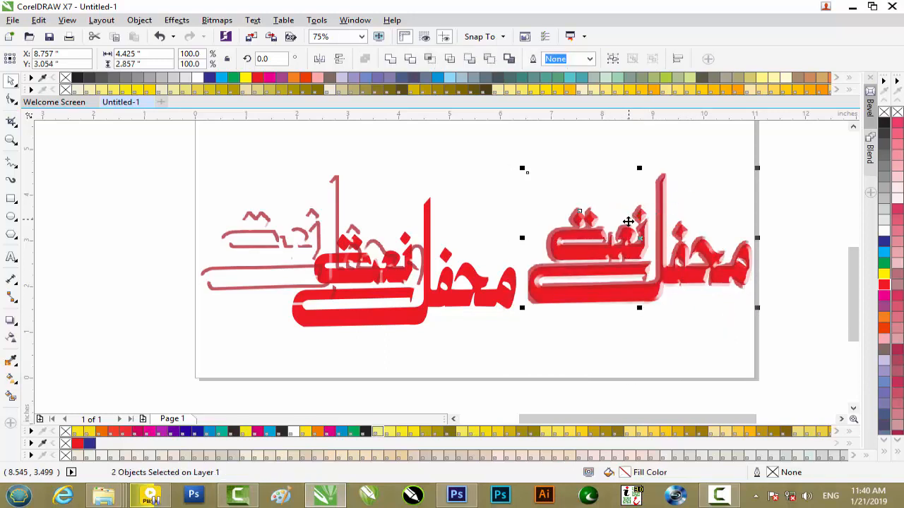
Try to PowerClip the selected overlay and lettering inside the right-hand lettering.
right_click(626, 200)
click(656, 204)
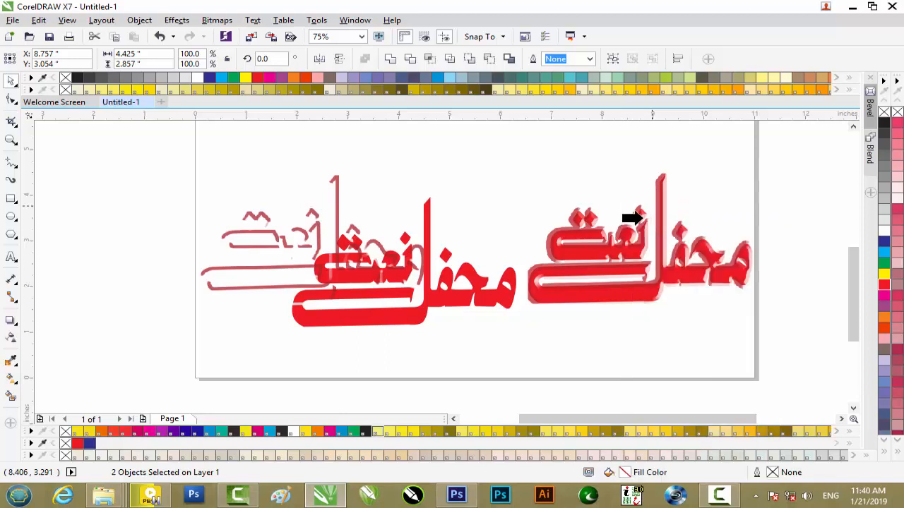
click(591, 296)
click(502, 273)
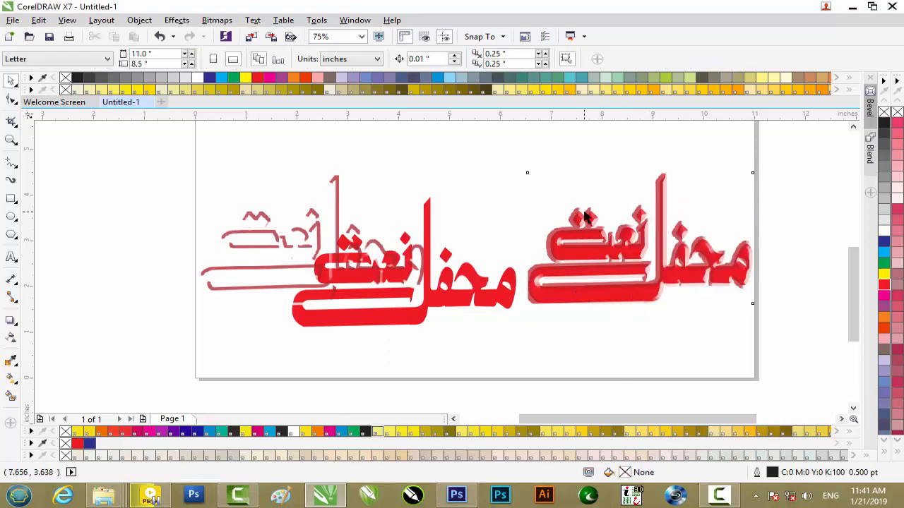
Send only the bevel overlay to the back of the layer and PowerClip it inside the right-hand red lettering.
click(583, 216)
scroll(623, 217, up, 2)
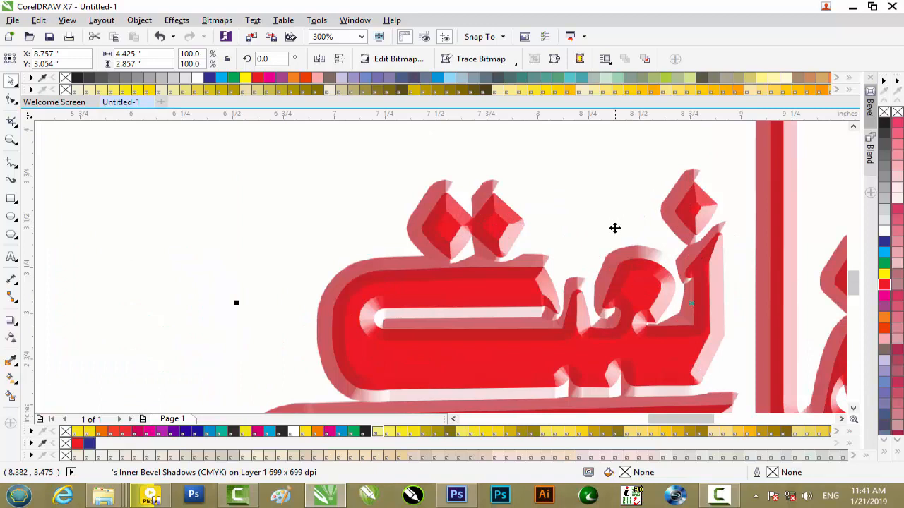
key(shift+Page_Down)
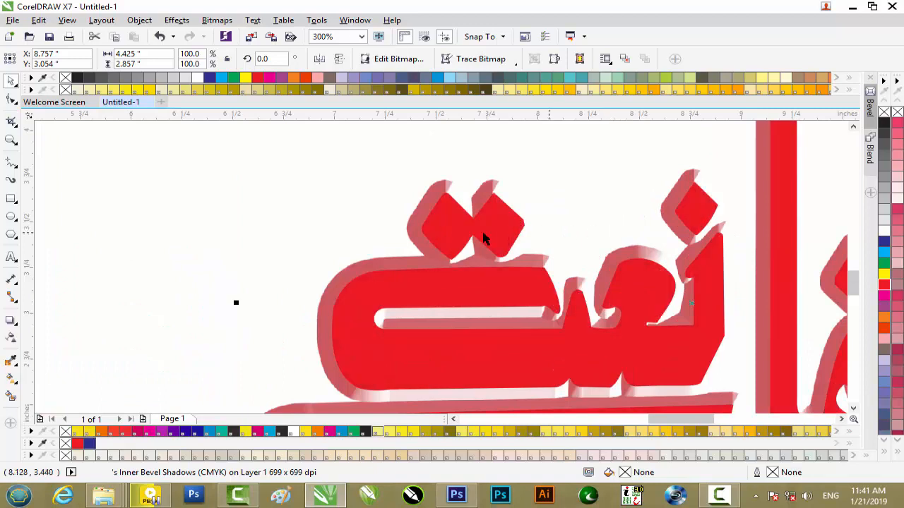
right_click(412, 239)
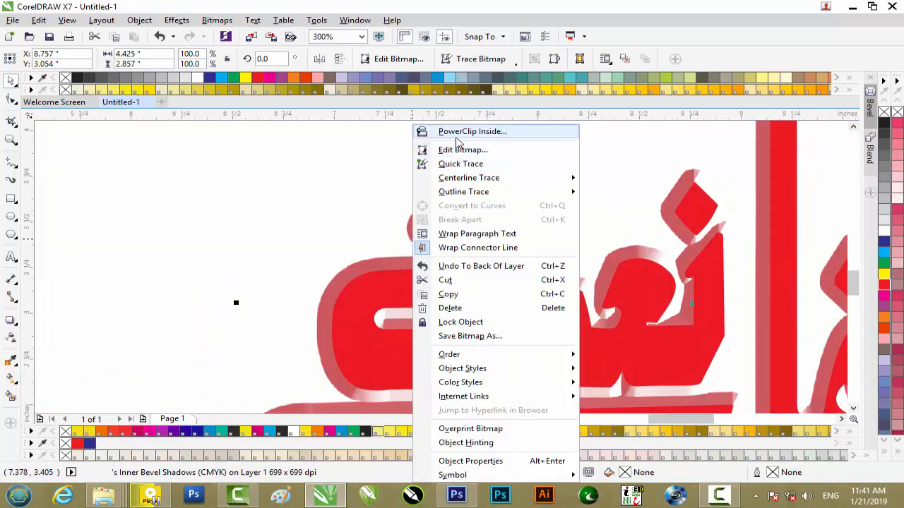
click(459, 135)
click(488, 354)
Open the PowerClip contents for editing and nudge the overlay right to X 8.827" to match the letter outlines.
scroll(484, 329, down, 1)
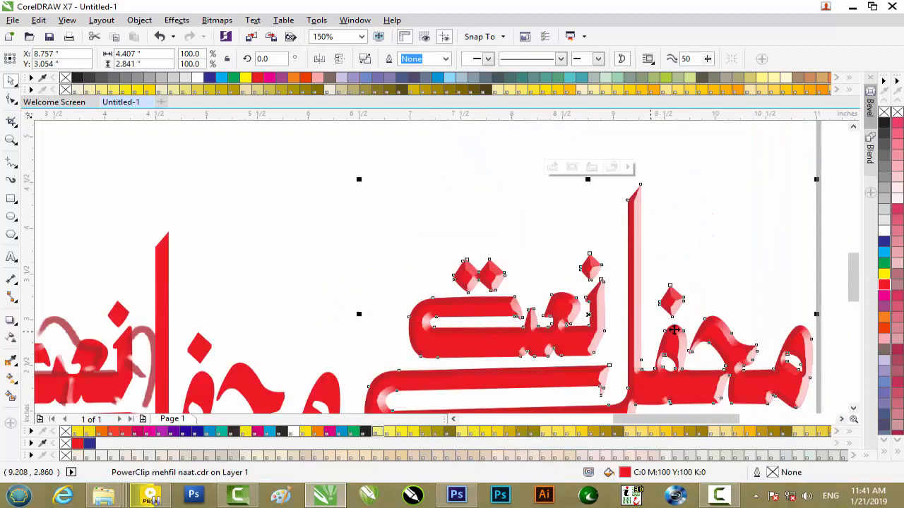
click(552, 167)
scroll(652, 296, up, 1)
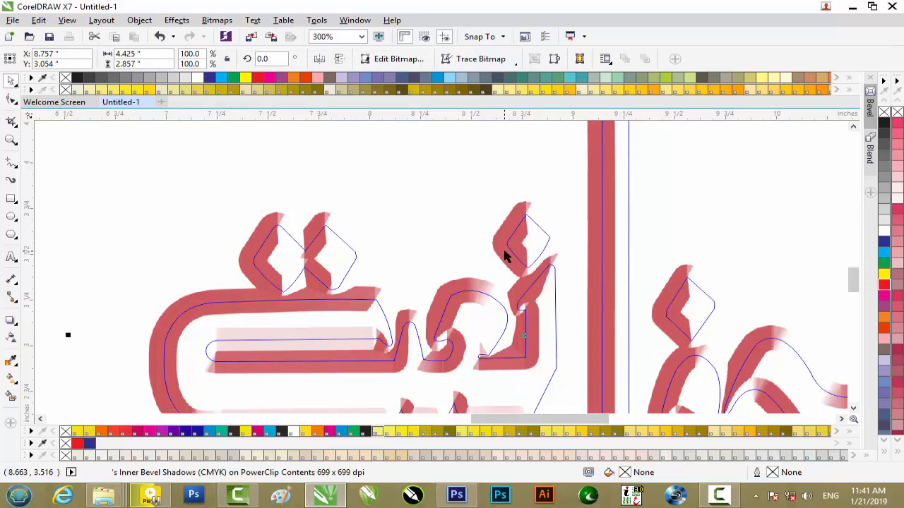
key(Right)
key(Right)
key(Right)
key(Right)
key(Right)
key(Right)
key(Right)
key(Right)
key(Right)
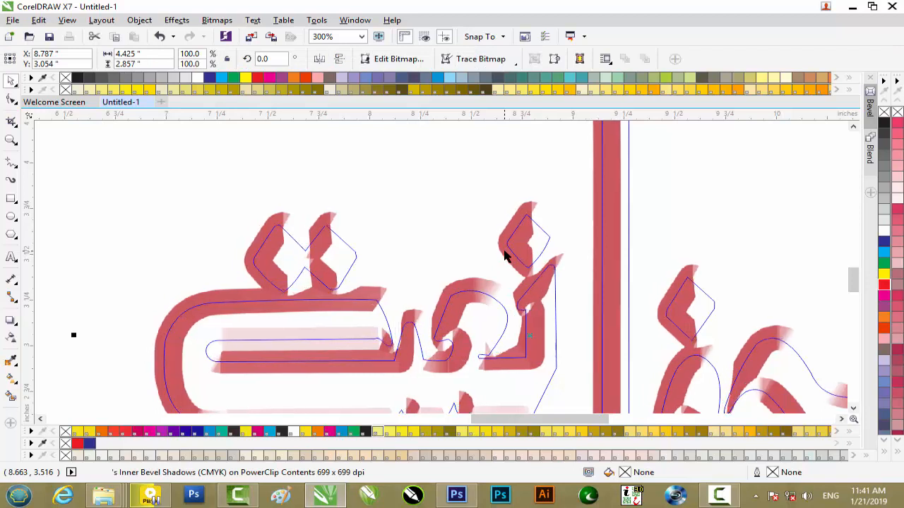
key(Left)
key(Left)
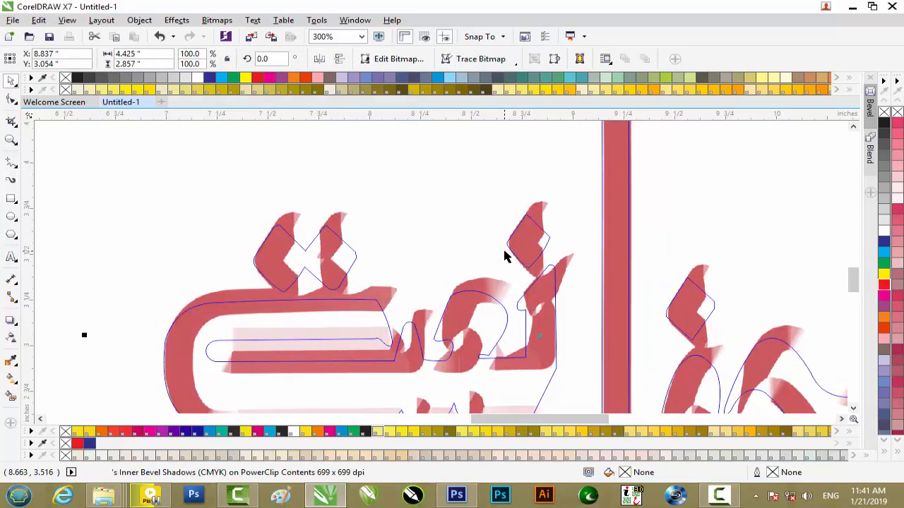
Set the overlay's transparency merge mode to Multiply, finish editing the PowerClip and deselect the lettering.
scroll(504, 251, down, 2)
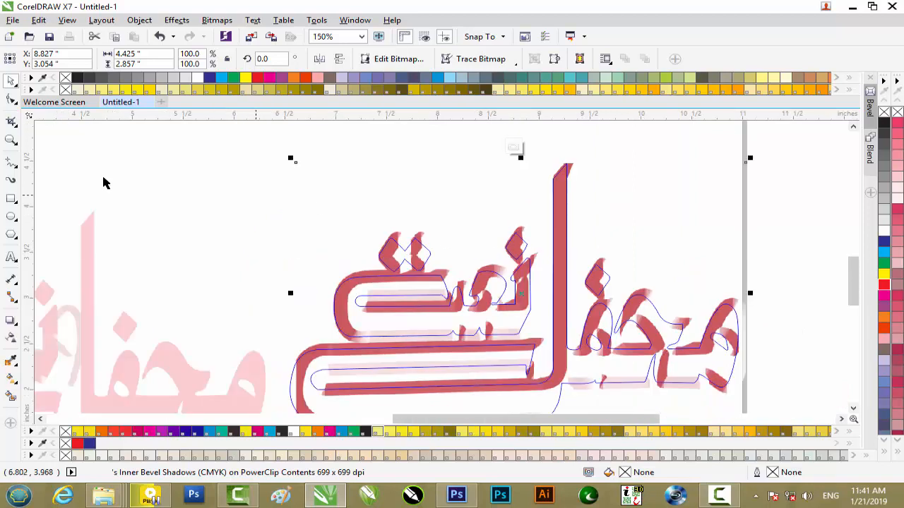
click(11, 337)
click(161, 59)
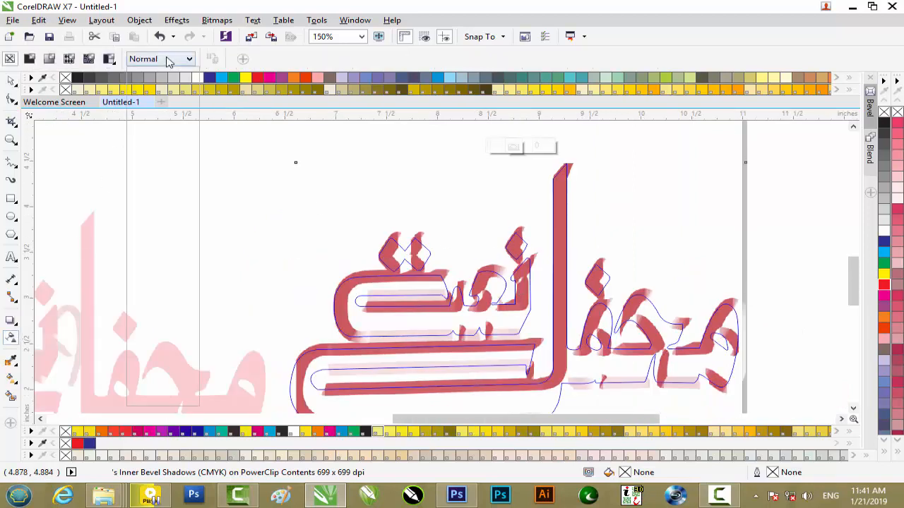
click(154, 122)
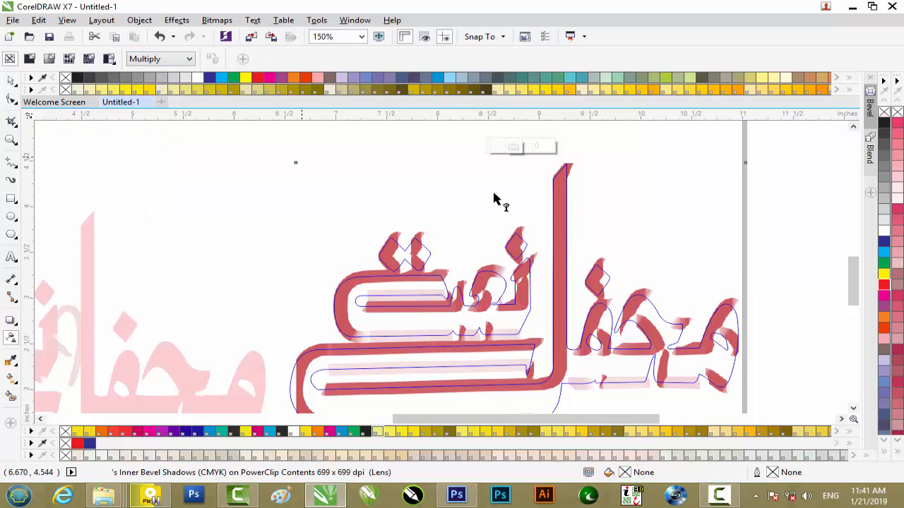
click(513, 146)
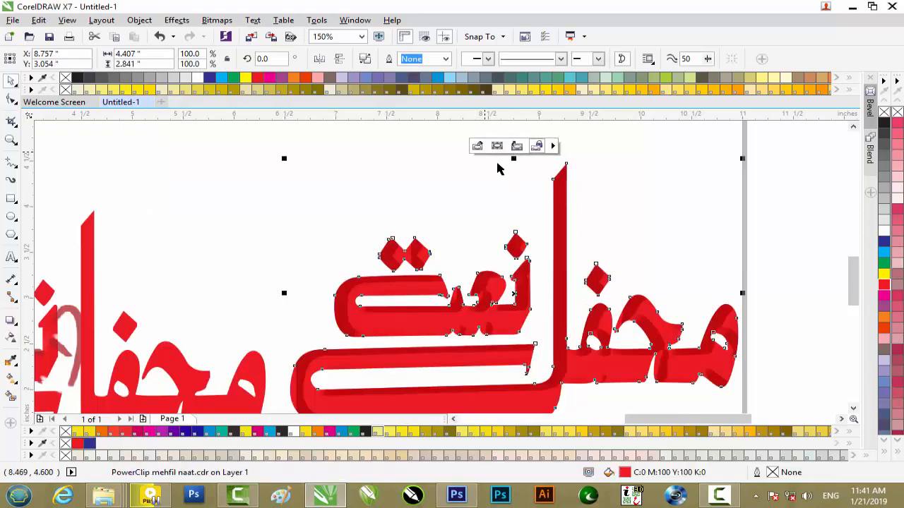
click(440, 202)
Reopen the right-hand lettering's PowerClip contents, nudge the overlay left to fit the letter outlines better, and finish editing.
scroll(553, 310, up, 2)
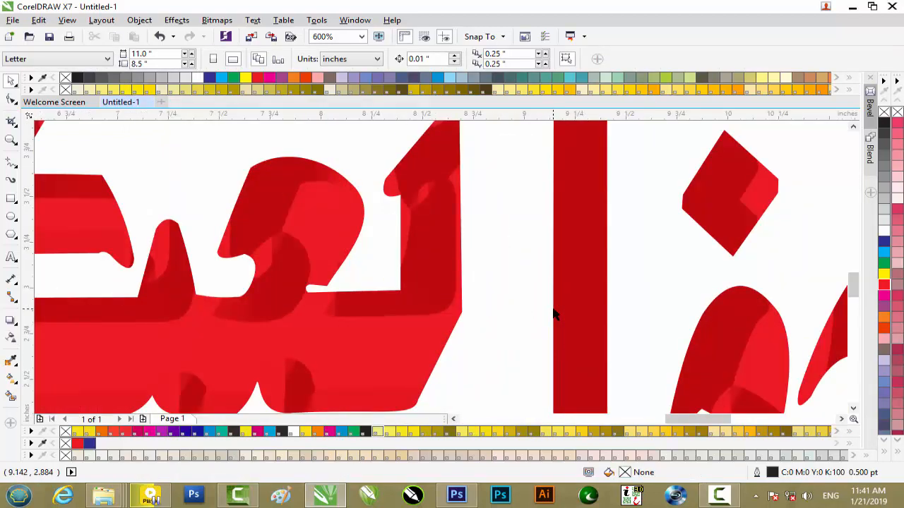
scroll(554, 314, down, 2)
scroll(415, 270, up, 1)
scroll(413, 261, up, 2)
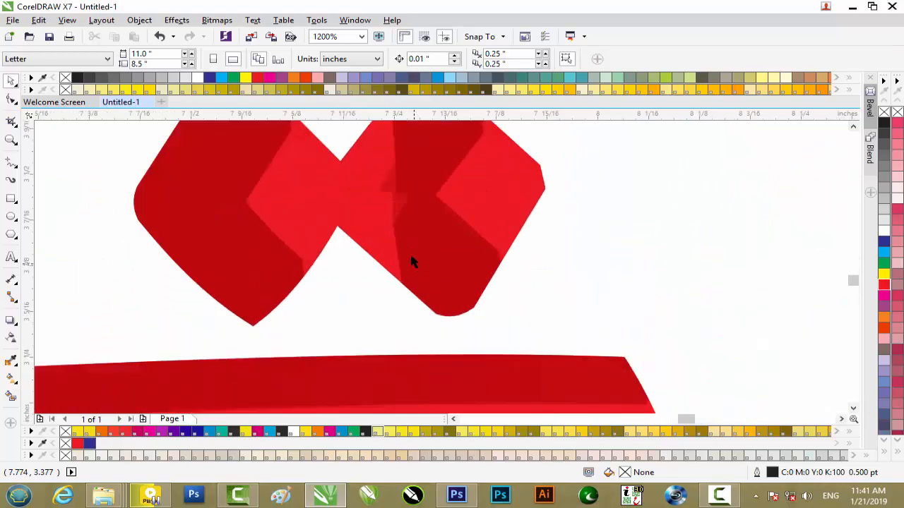
scroll(397, 199, down, 3)
click(477, 241)
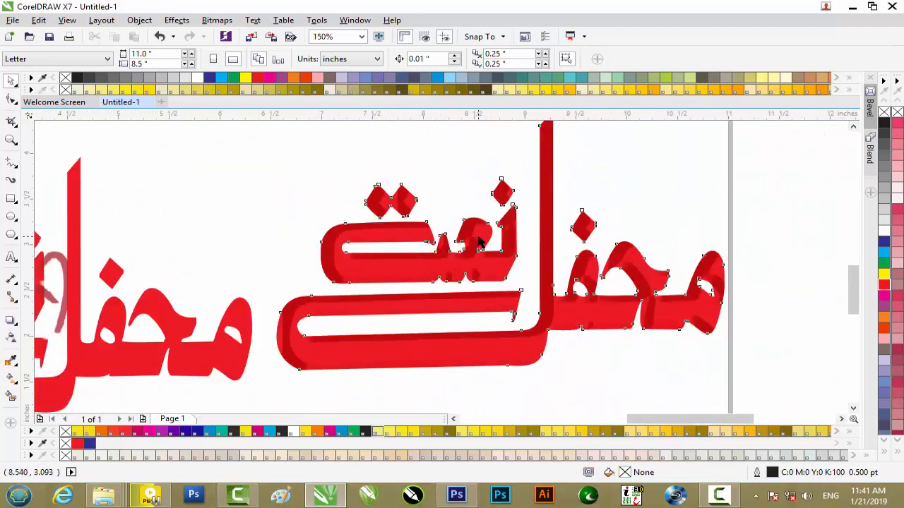
click(466, 392)
scroll(478, 244, up, 1)
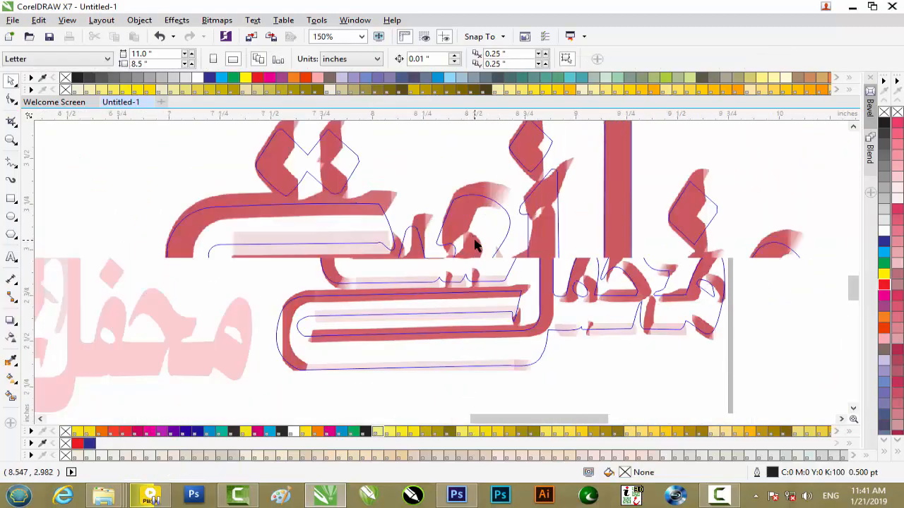
click(464, 210)
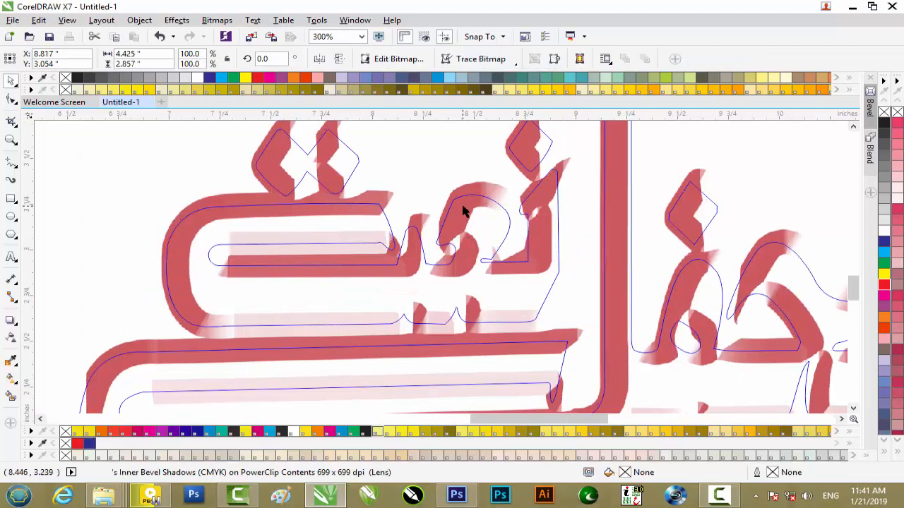
scroll(465, 211, down, 2)
click(478, 299)
Inspect the bevel shading on the right-hand lettering, select the loose overlay at the left-hand lettering, and minimize CorelDRAW.
scroll(489, 240, up, 2)
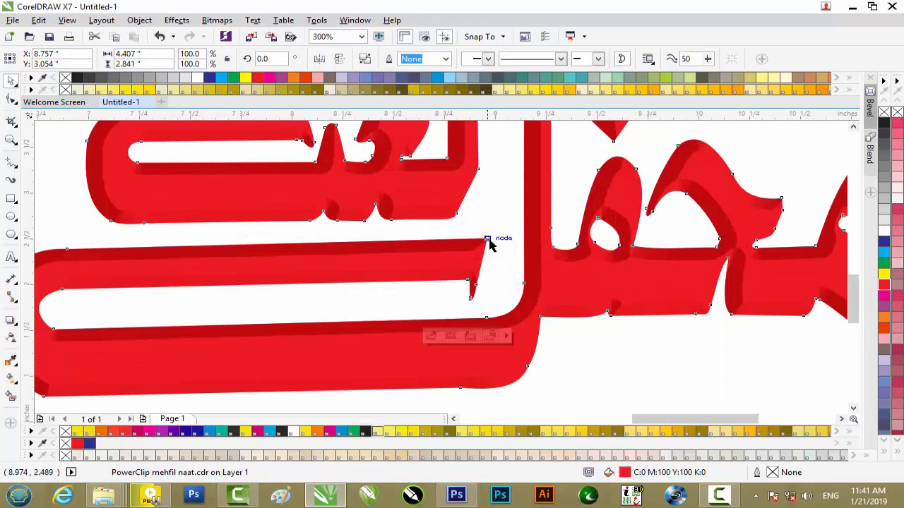
scroll(487, 243, down, 1)
click(581, 322)
scroll(435, 233, down, 1)
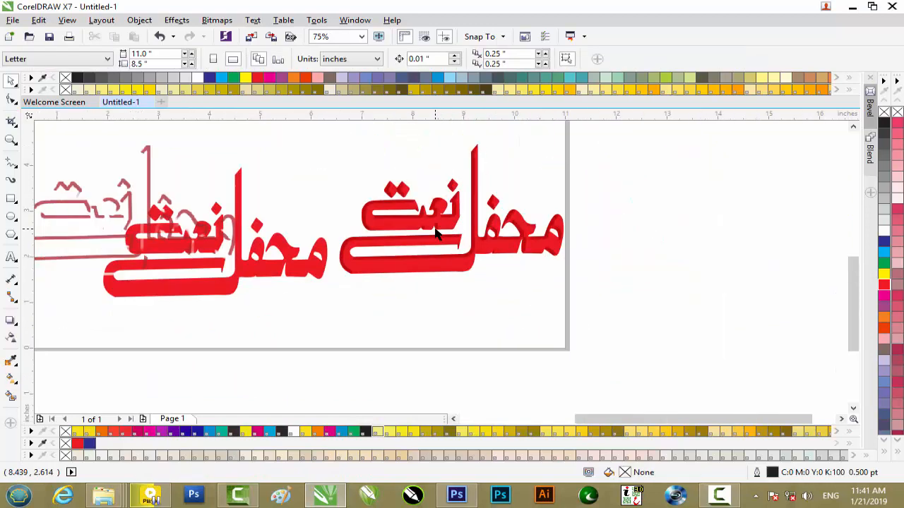
click(147, 192)
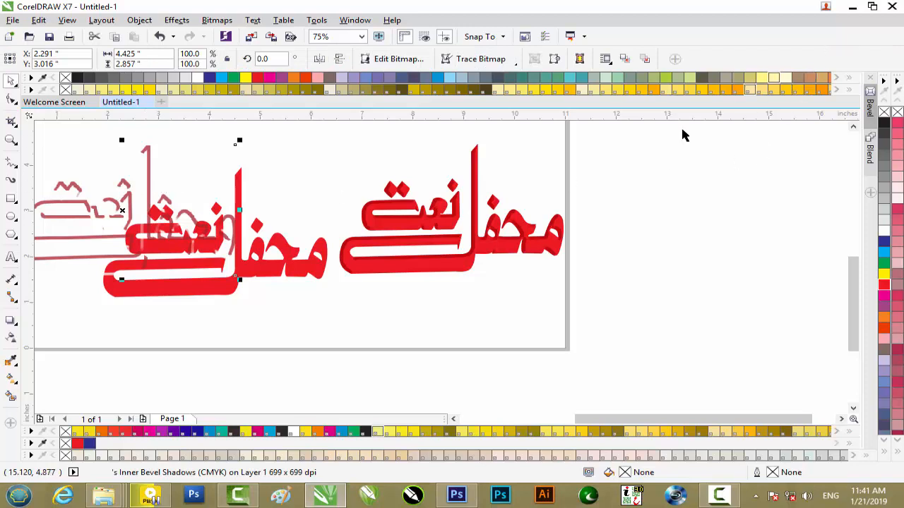
click(850, 7)
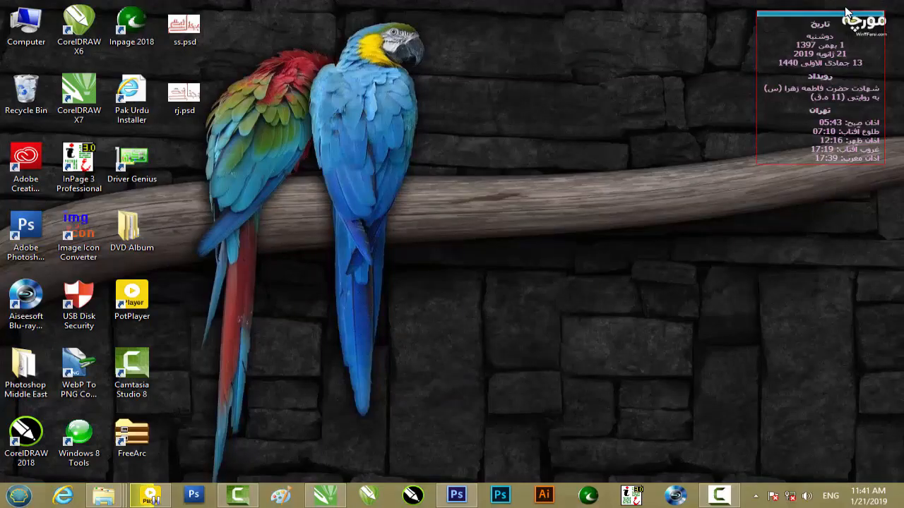